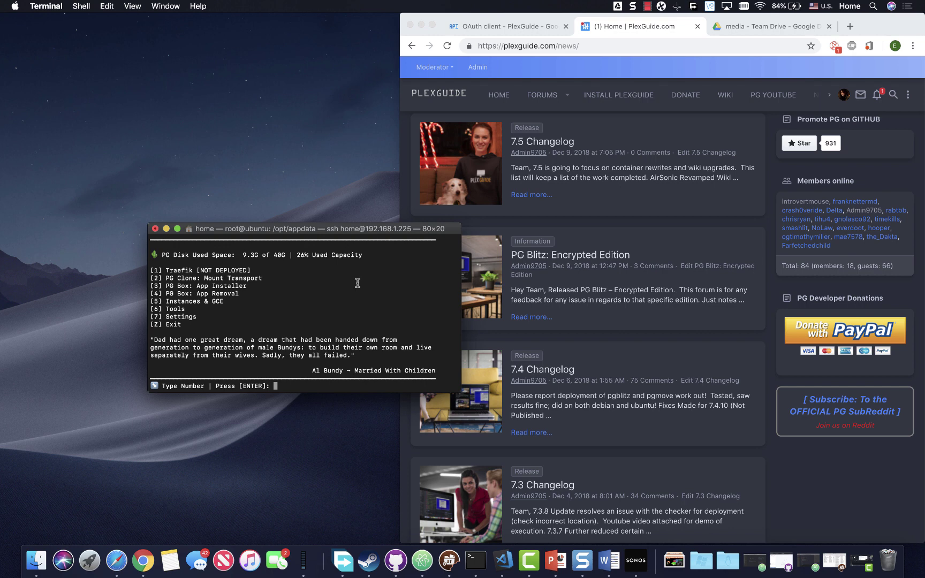
Step: Glance at the OAuth credentials and PlexGuide news pages, then move the terminal window up and left
scroll(310, 257, up, 3)
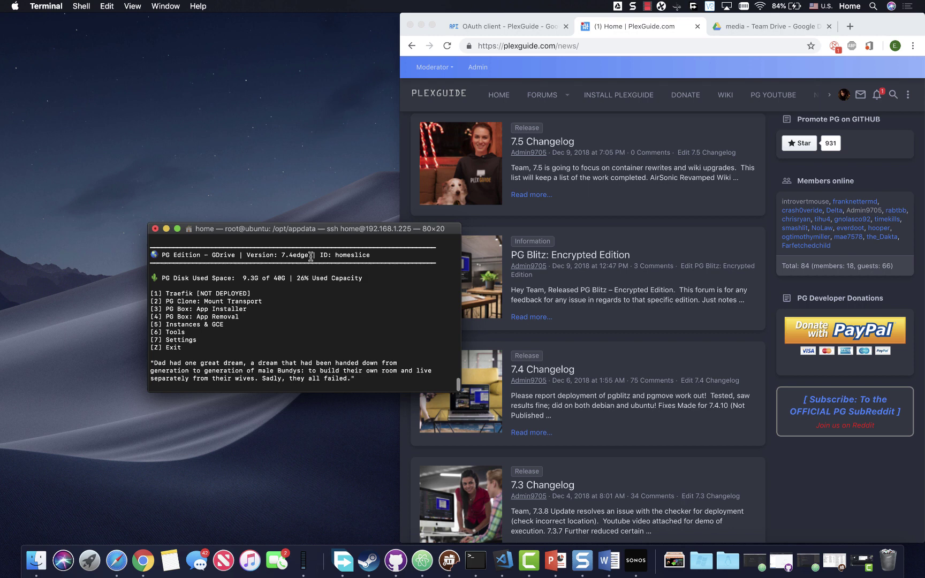
scroll(292, 308, down, 3)
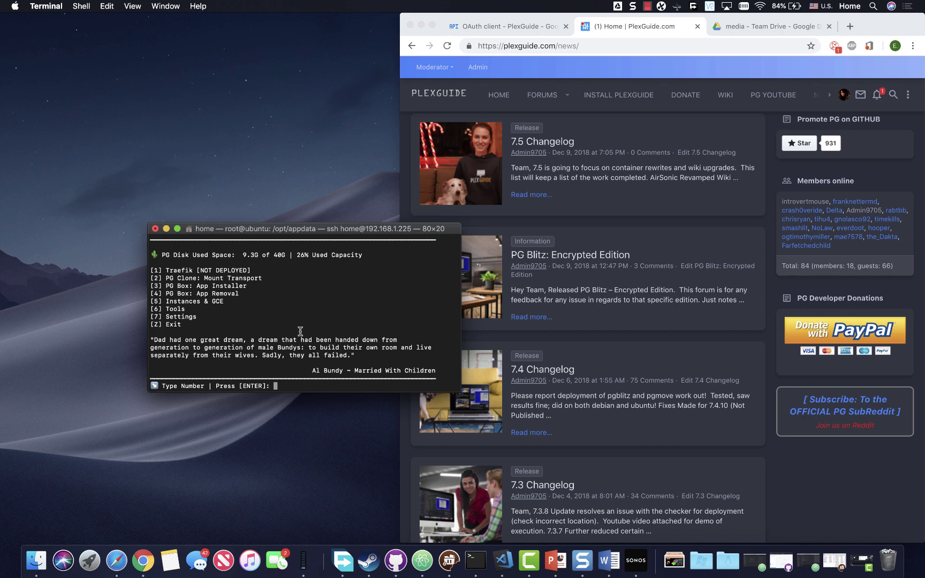
click(507, 27)
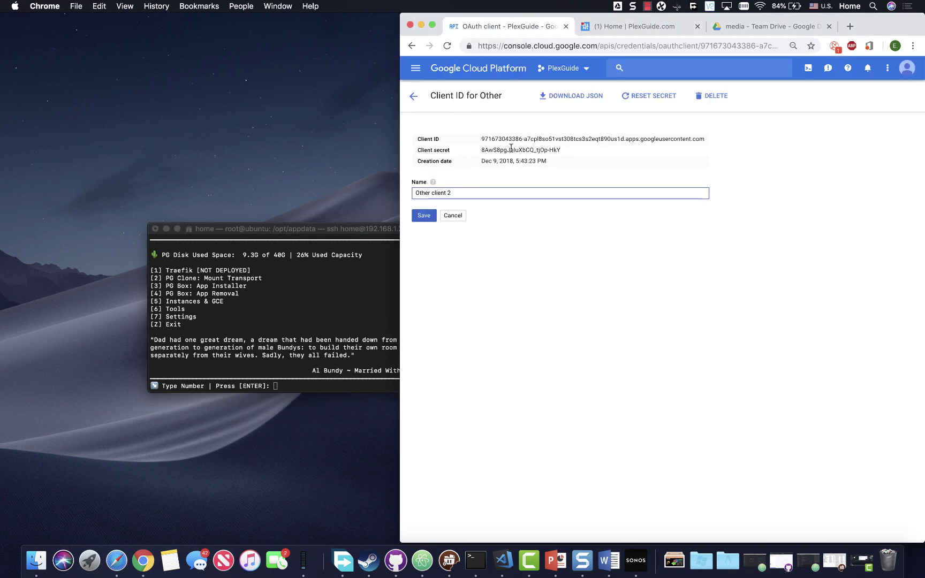
click(330, 230)
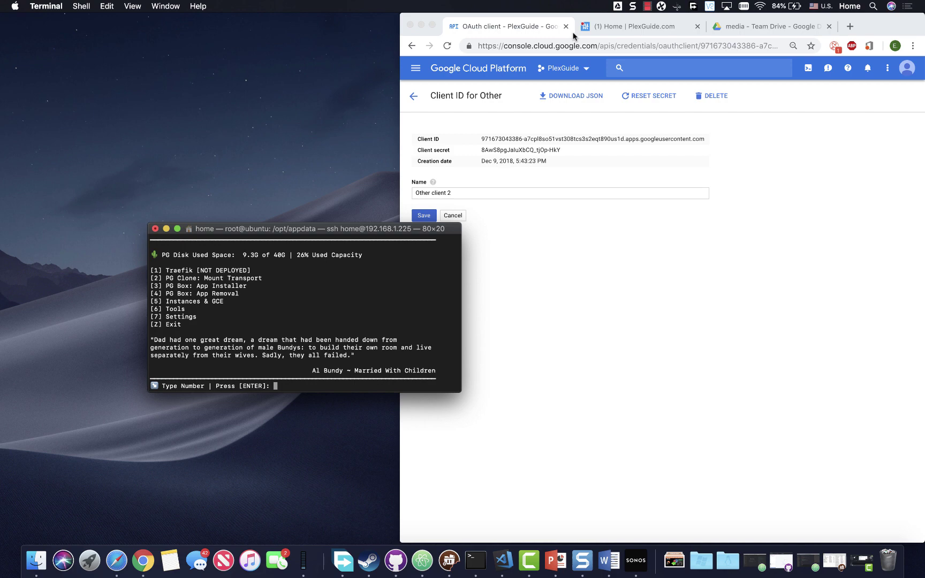
click(604, 29)
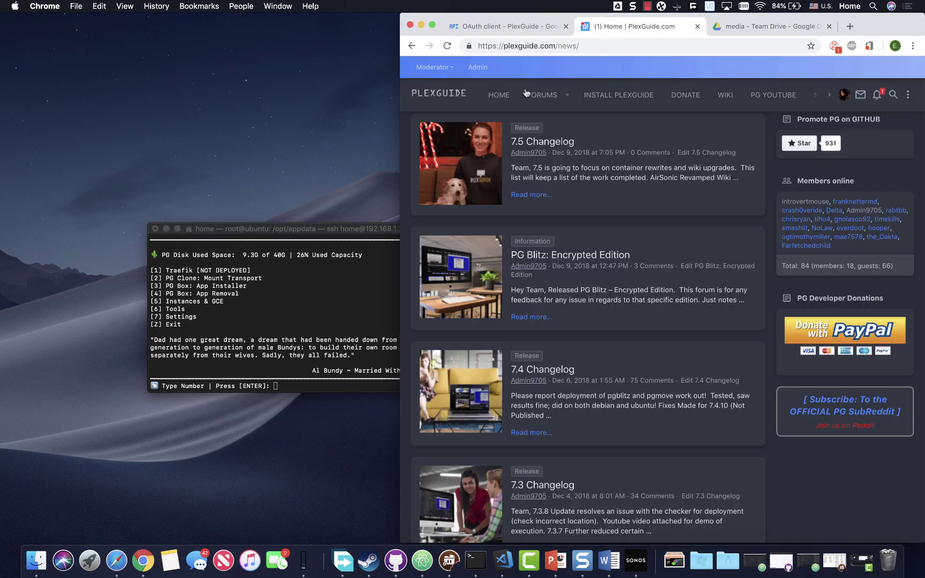
click(345, 230)
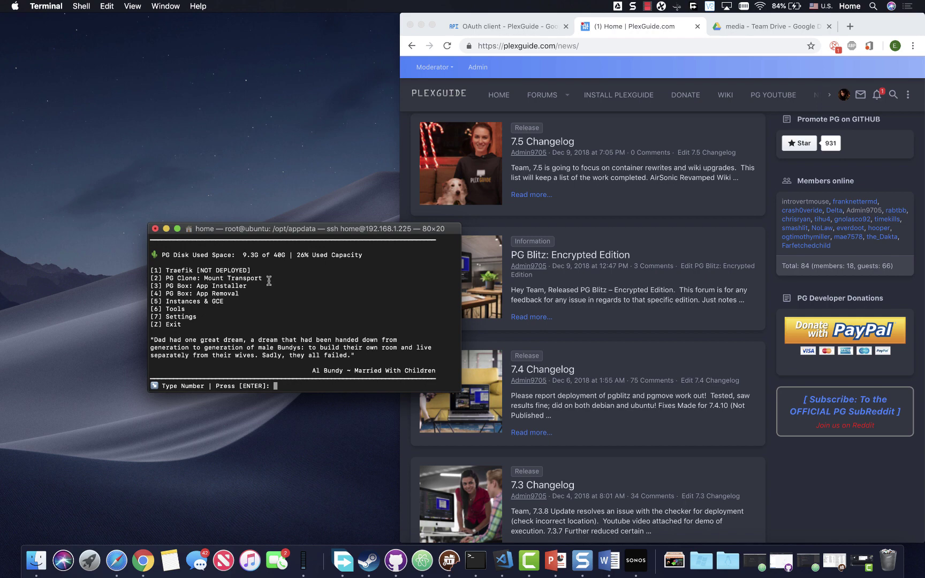
drag(276, 235, 242, 205)
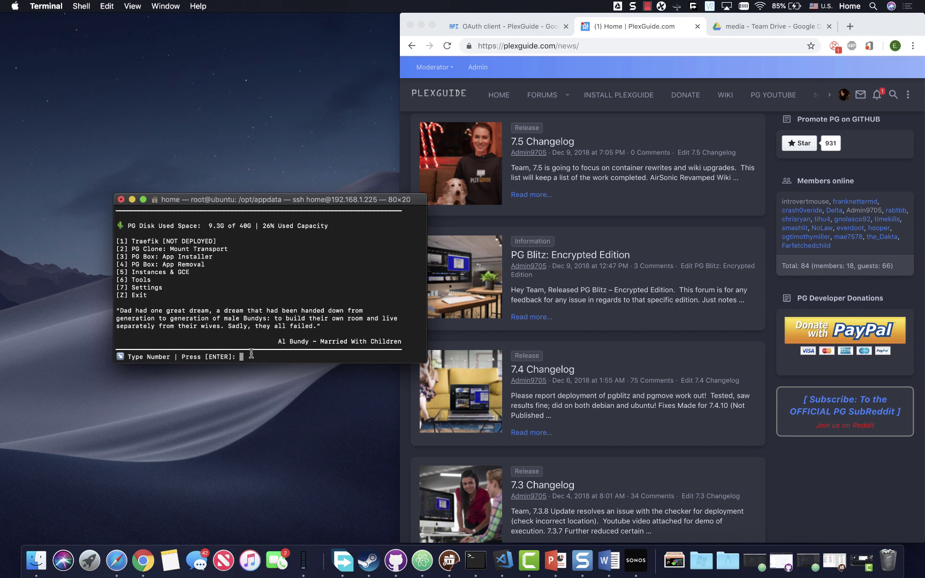
Step: Choose PG Clone (2), set transport mode 1 to PG Move /w Encryption (2), then open OAuth & Mounts (2)
text(2)
key(Return)
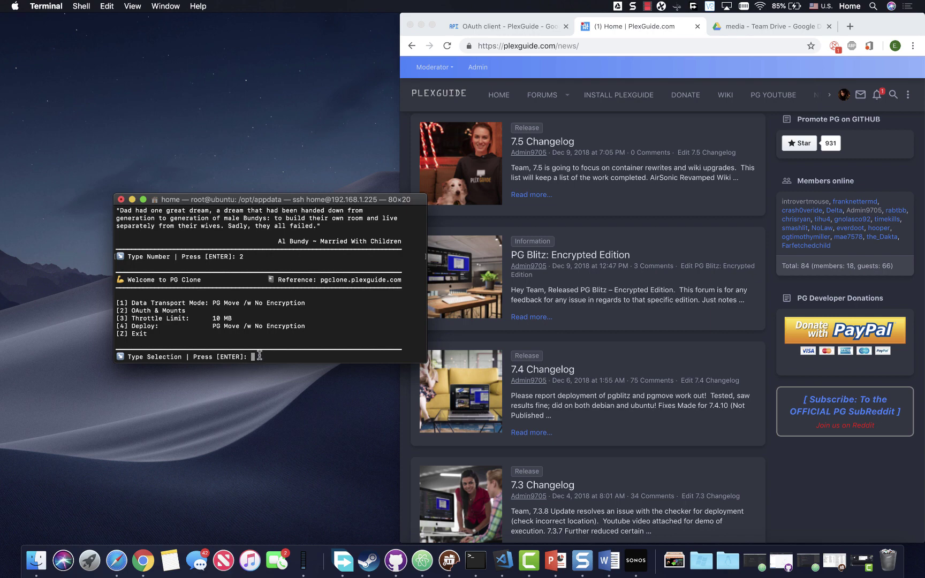
text(1)
key(Return)
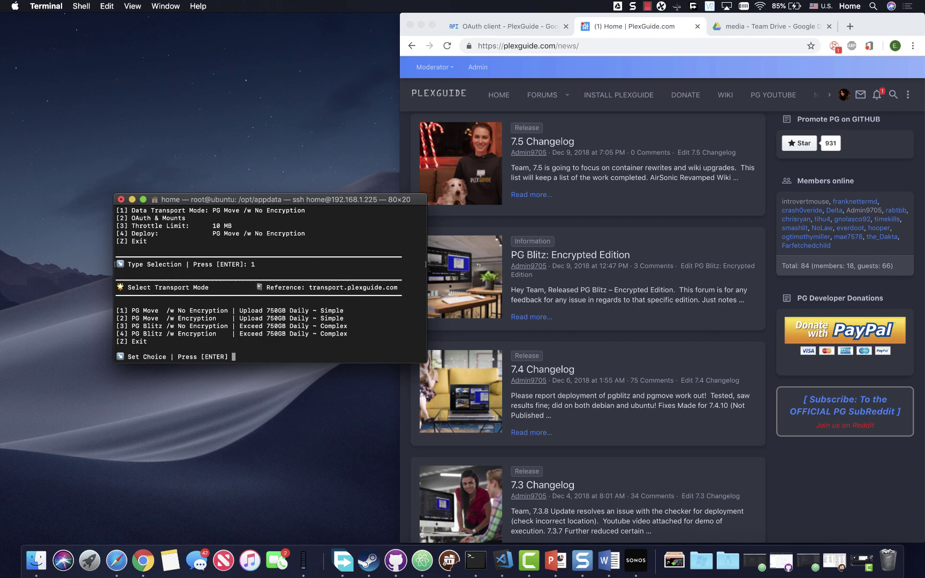
text(2)
key(Return)
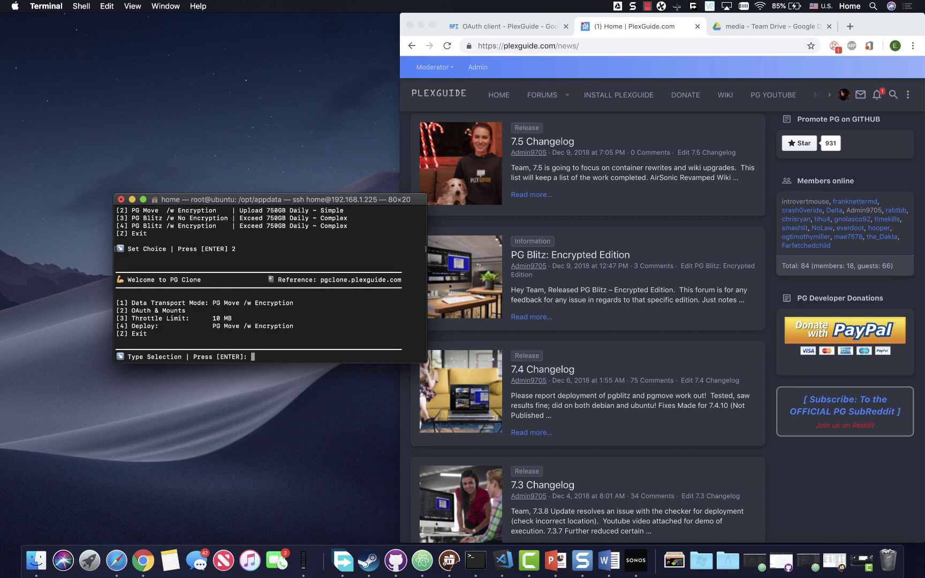
text(2)
key(Return)
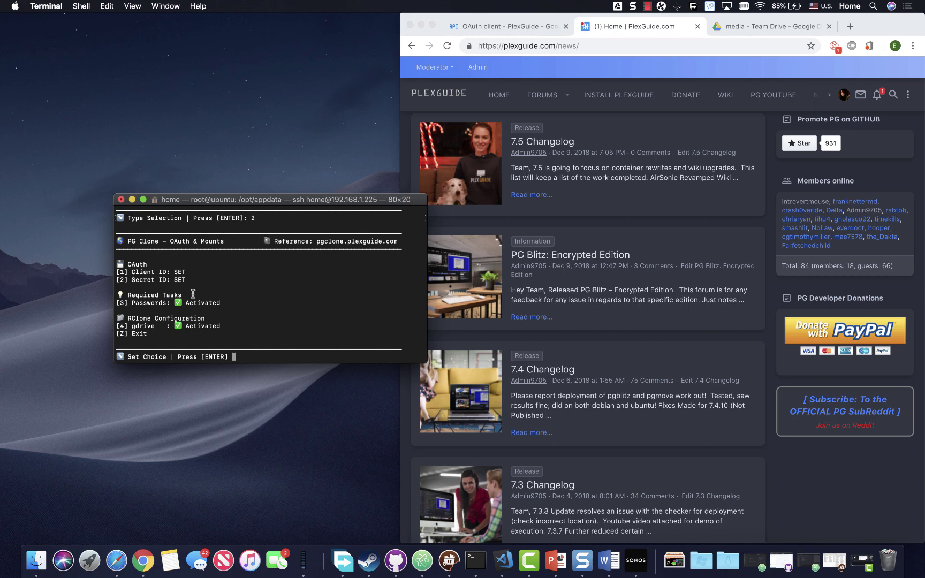
Step: Set option 1's Client ID to the OAuth client ID copied from Chrome's credentials page
text(1)
key(Return)
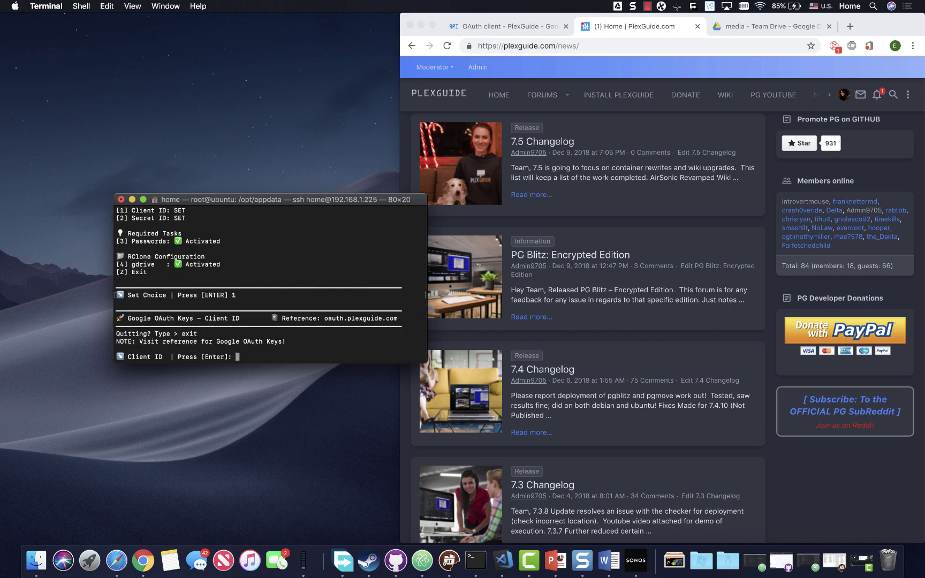
click(518, 24)
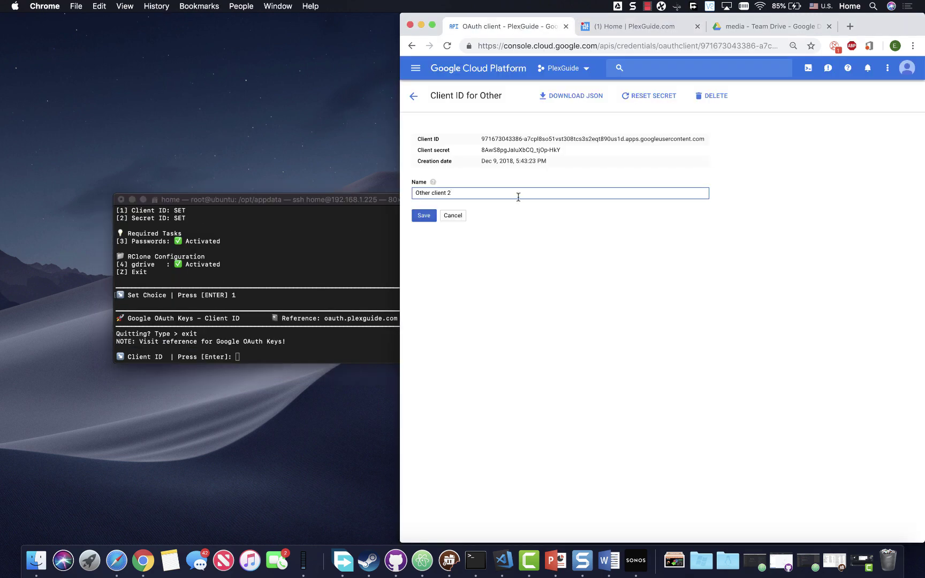
triple_click(510, 139)
right_click(510, 139)
click(529, 161)
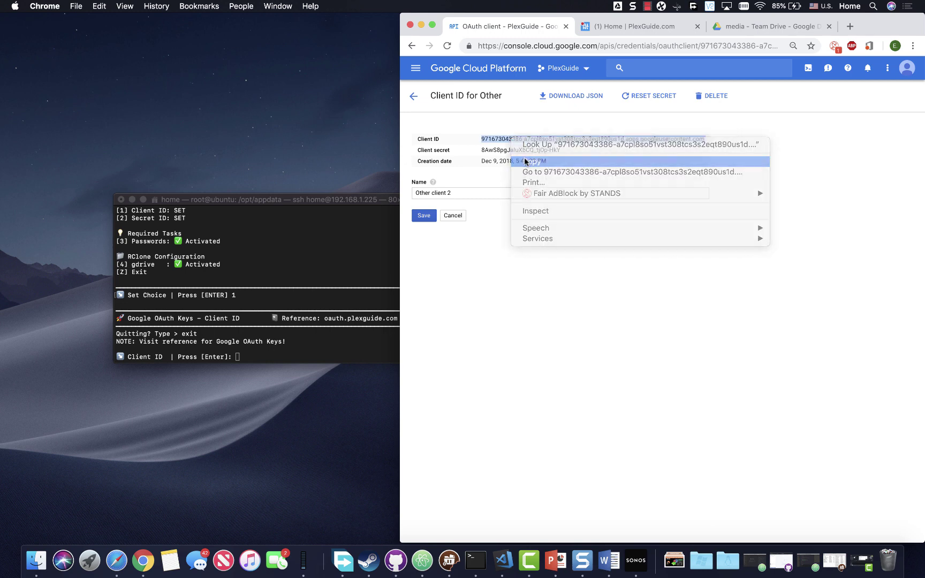
right_click(261, 356)
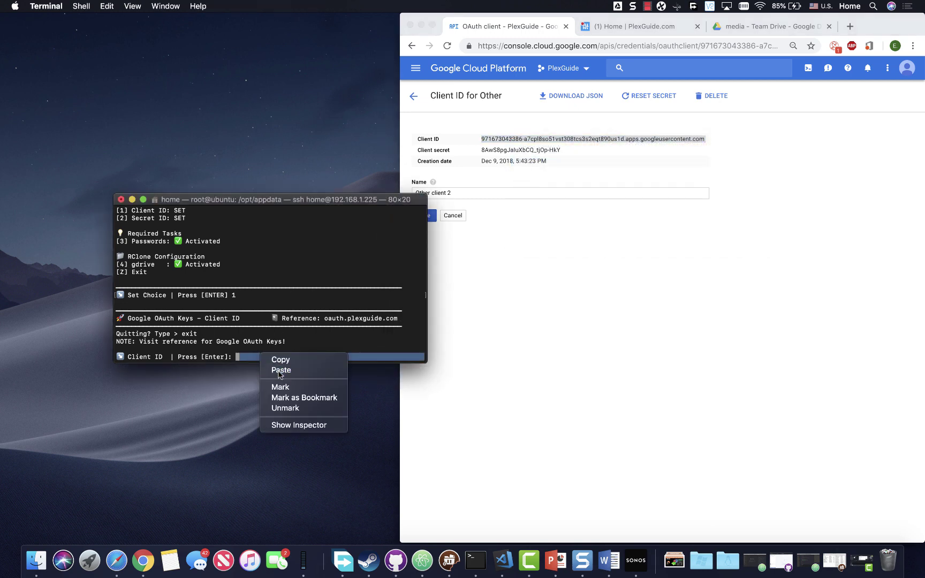
click(278, 371)
key(Return)
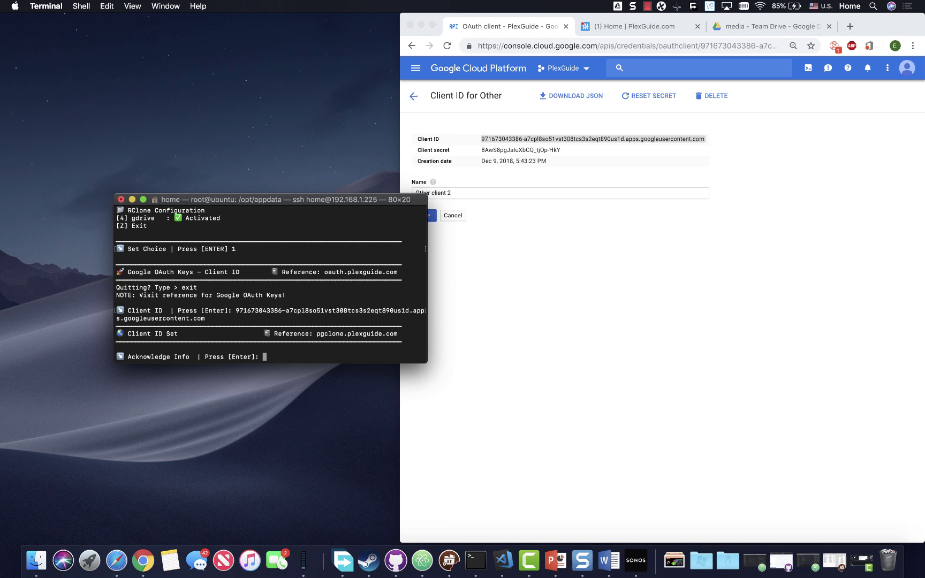
key(Return)
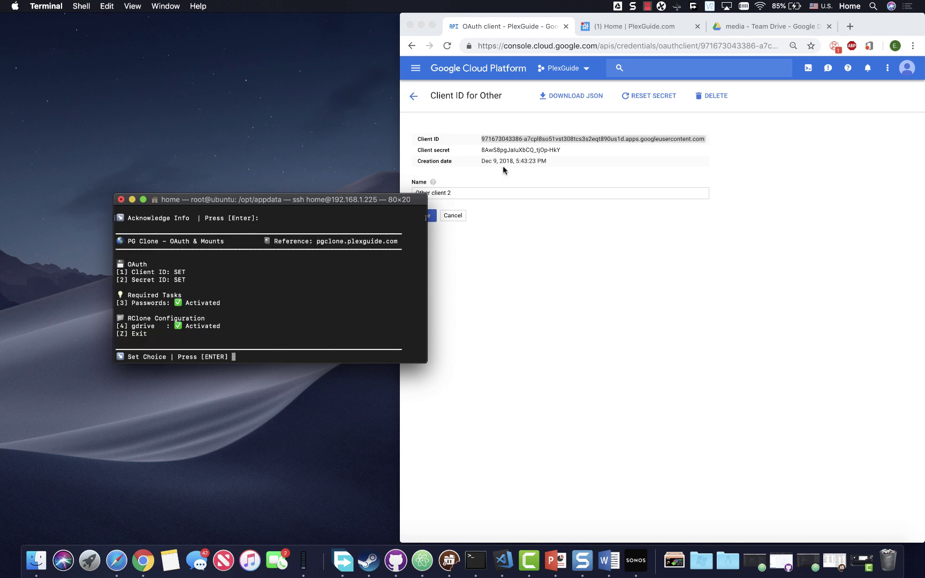
Step: Set option 2's Secret Key to the OAuth client secret copied from Chrome
triple_click(507, 153)
right_click(507, 153)
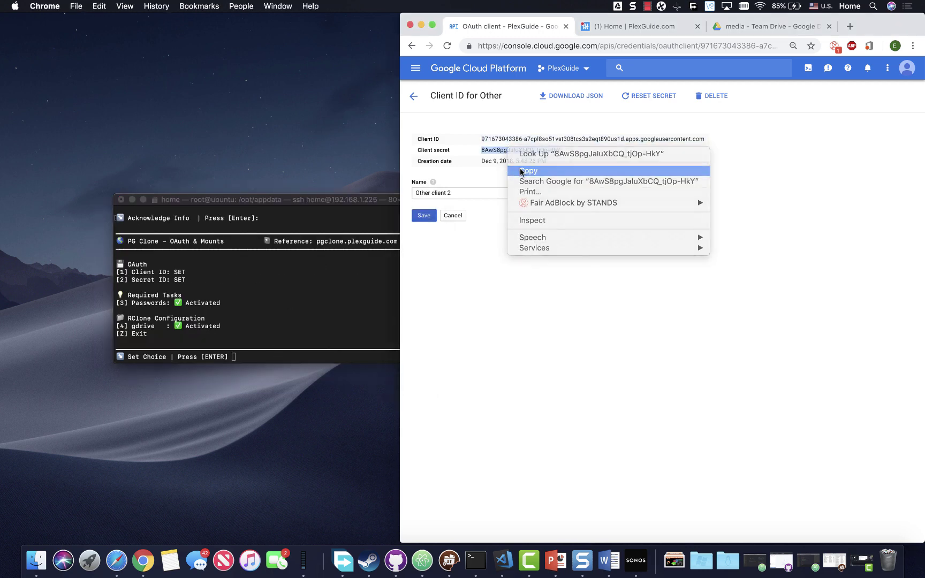
click(527, 169)
click(188, 332)
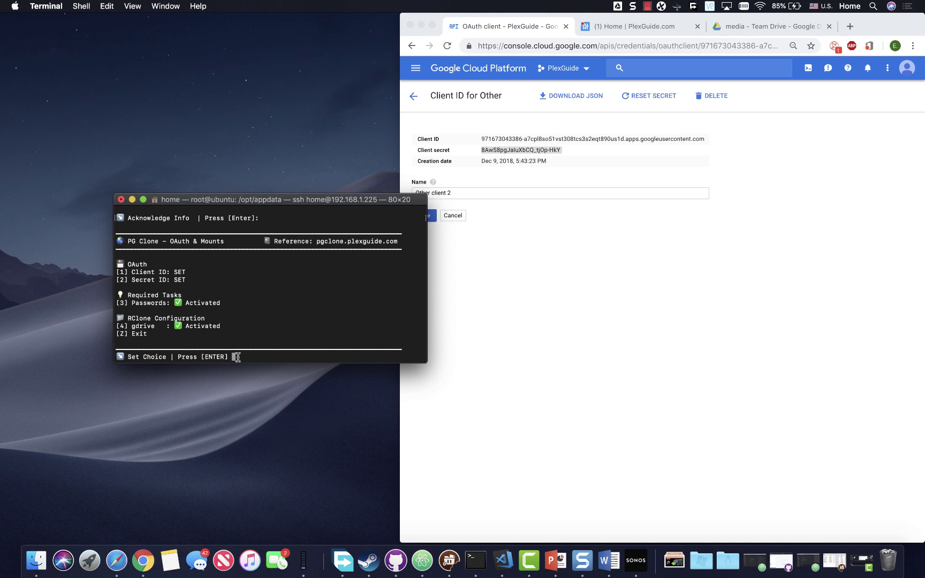
text(2)
key(Return)
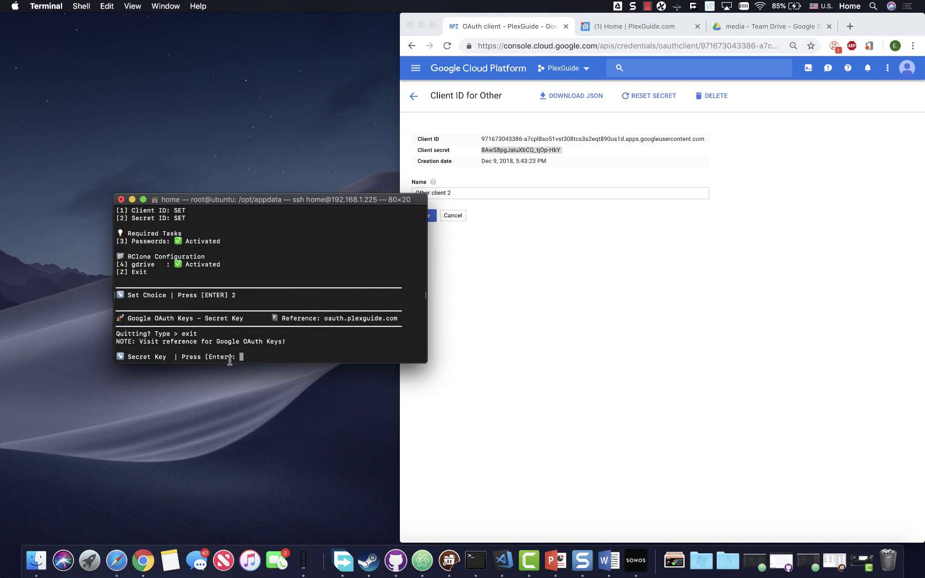
right_click(241, 358)
click(262, 372)
key(Return)
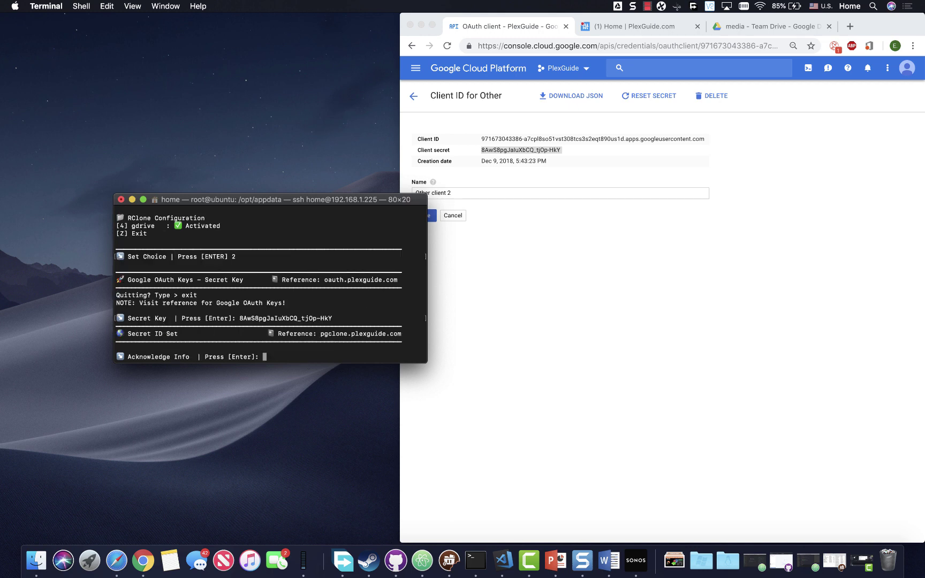
key(Return)
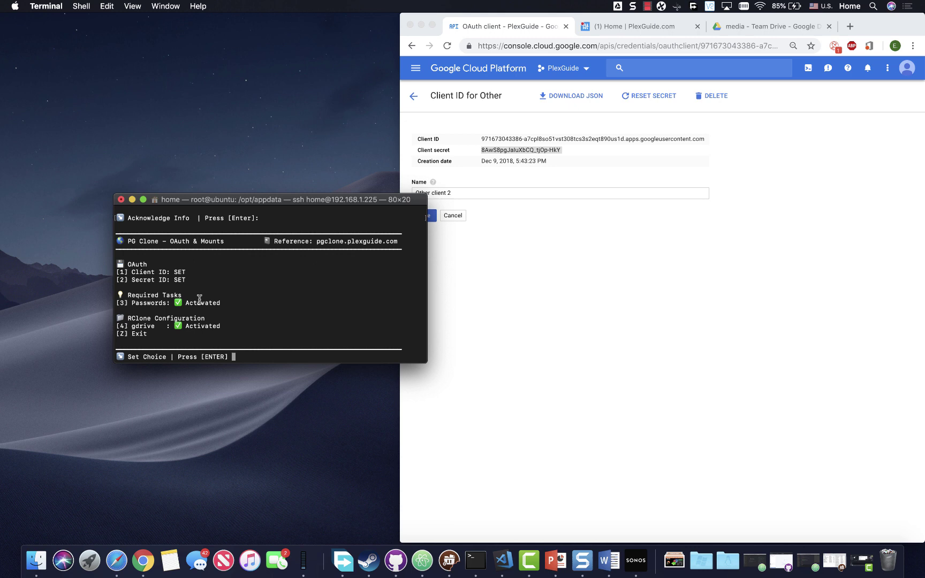
Step: Under option 3, enter the primary and SALT encryption passwords and confirm them with y
text(3)
key(Return)
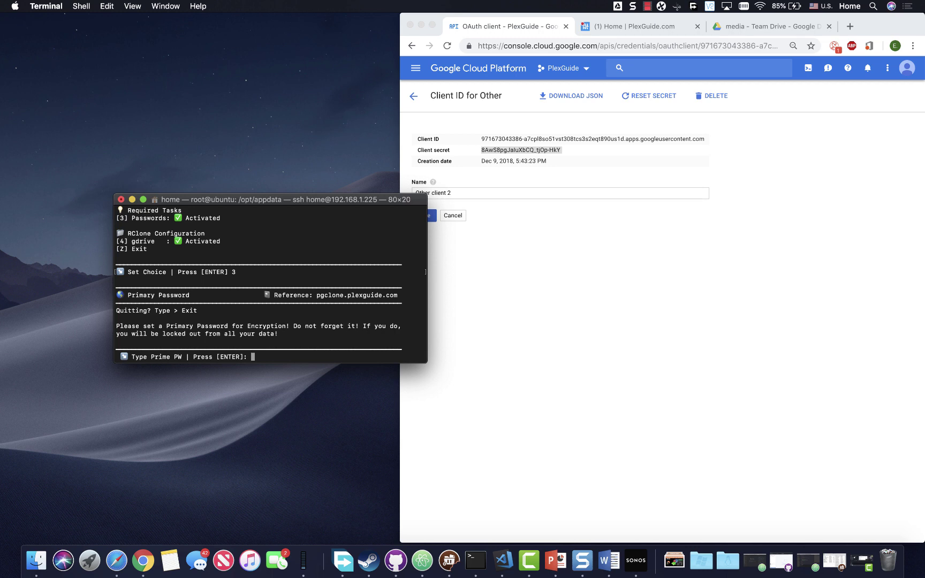
text(password1)
key(Return)
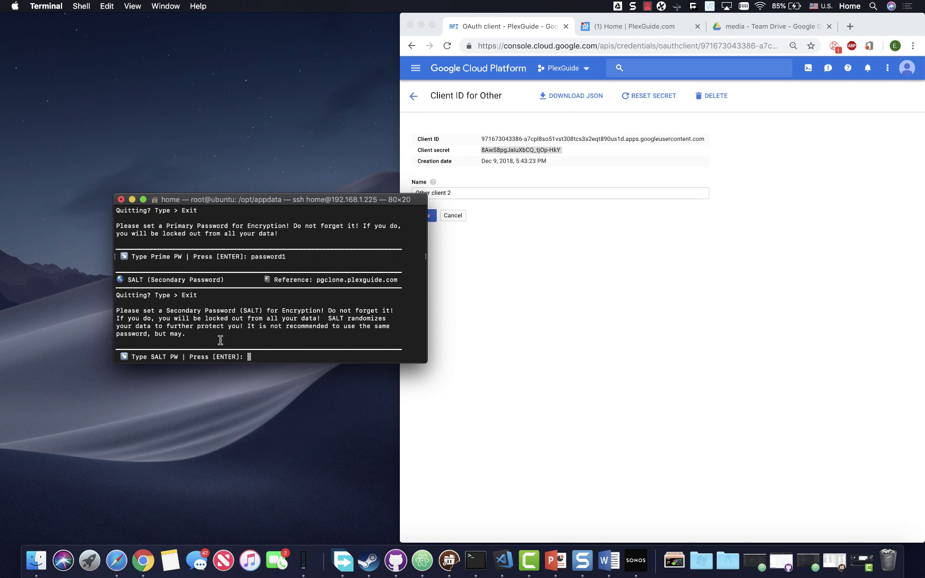
text(password2)
key(BackSpace)
key(BackSpace)
text(d2)
key(Return)
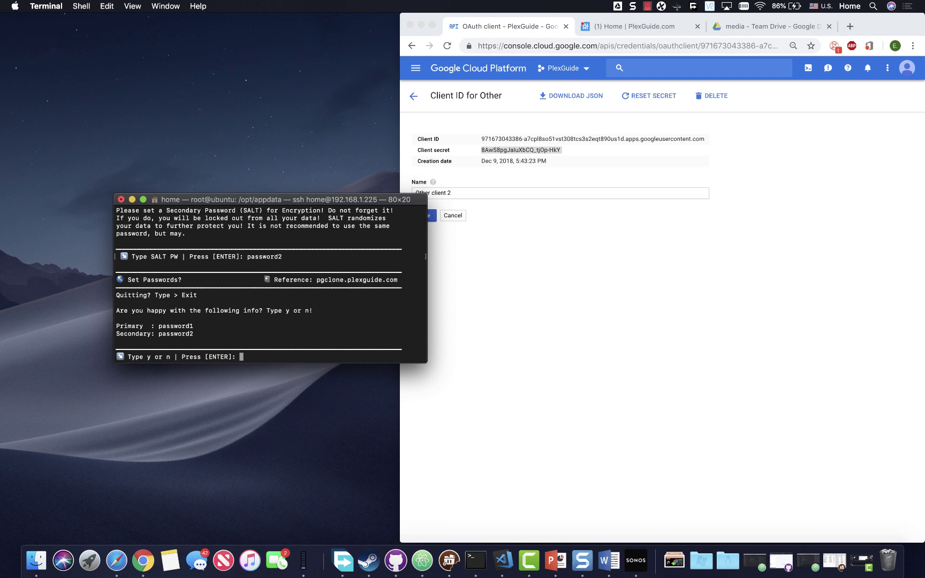
text(y)
key(Return)
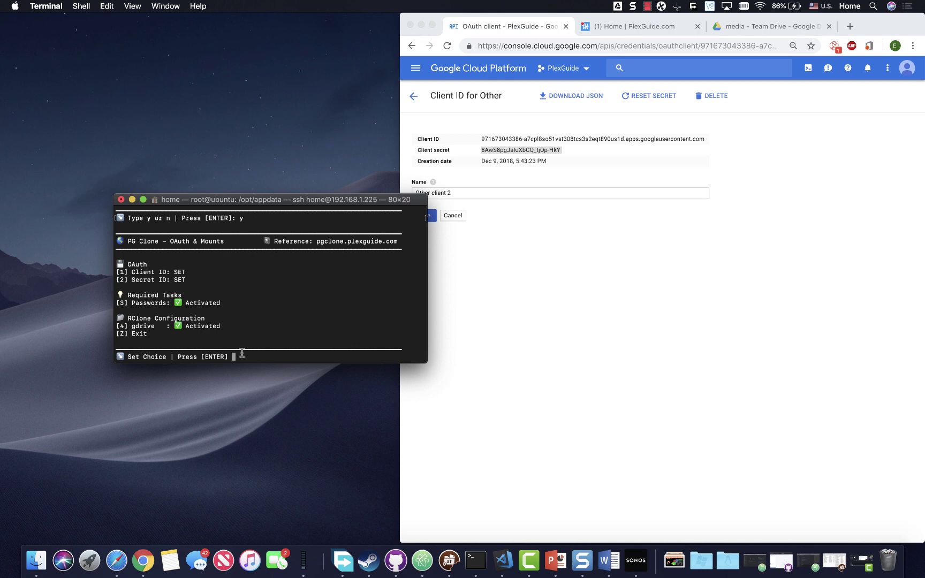
Step: Choose option 4 and answer y to delete the existing gdrive remote
text(4)
key(Return)
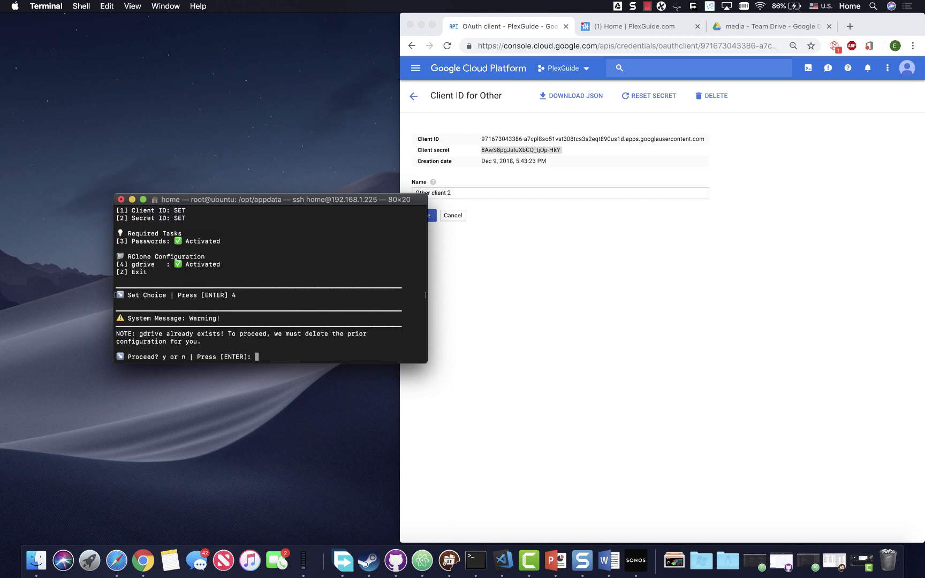
text(y)
key(Return)
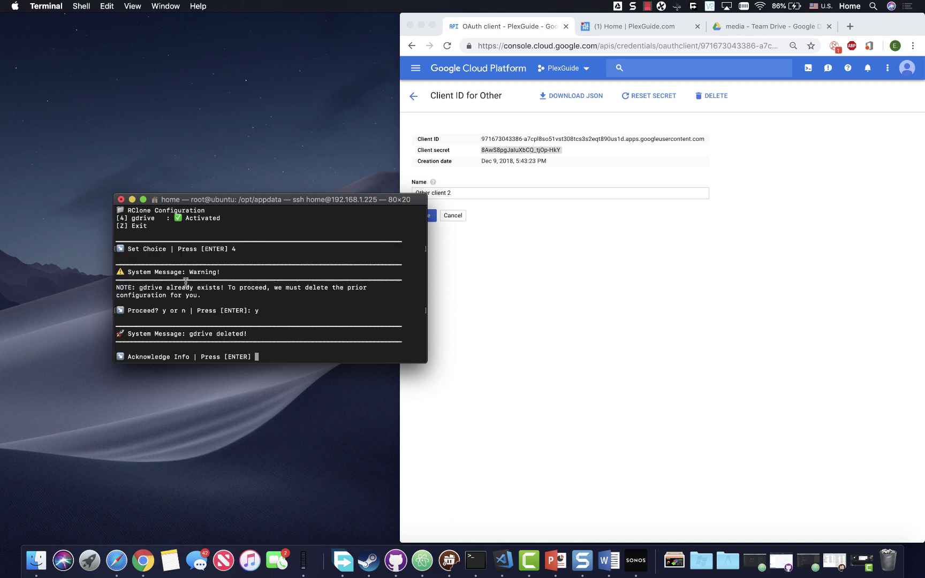
key(Return)
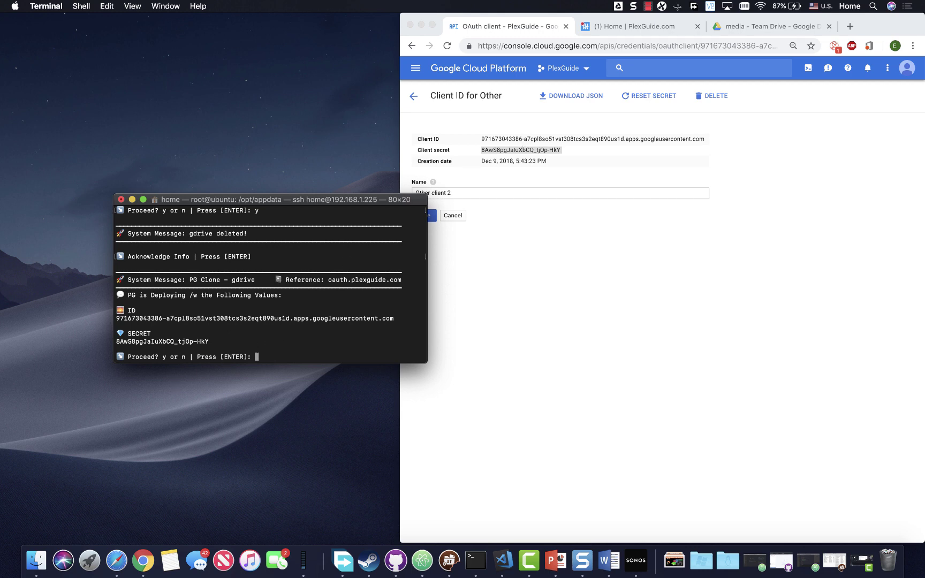
Step: Confirm deploying with the shown client ID and secret, and copy the Google authorization link
text(y)
key(Return)
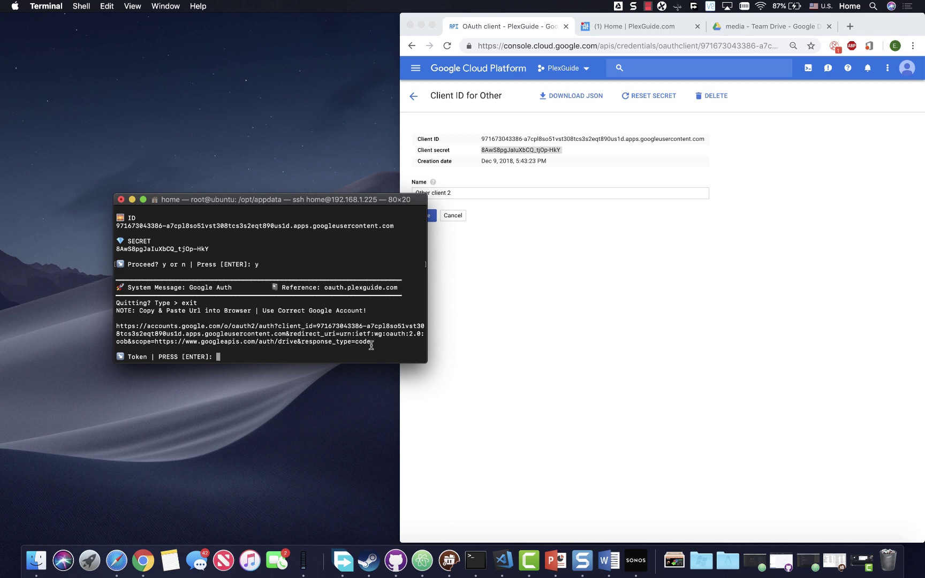
drag(371, 342, 107, 323)
right_click(154, 331)
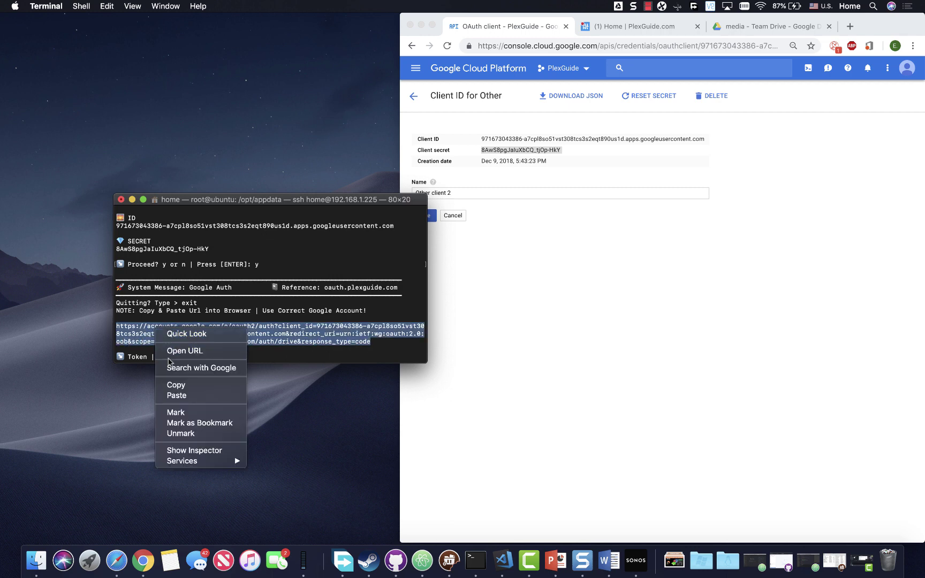
click(171, 386)
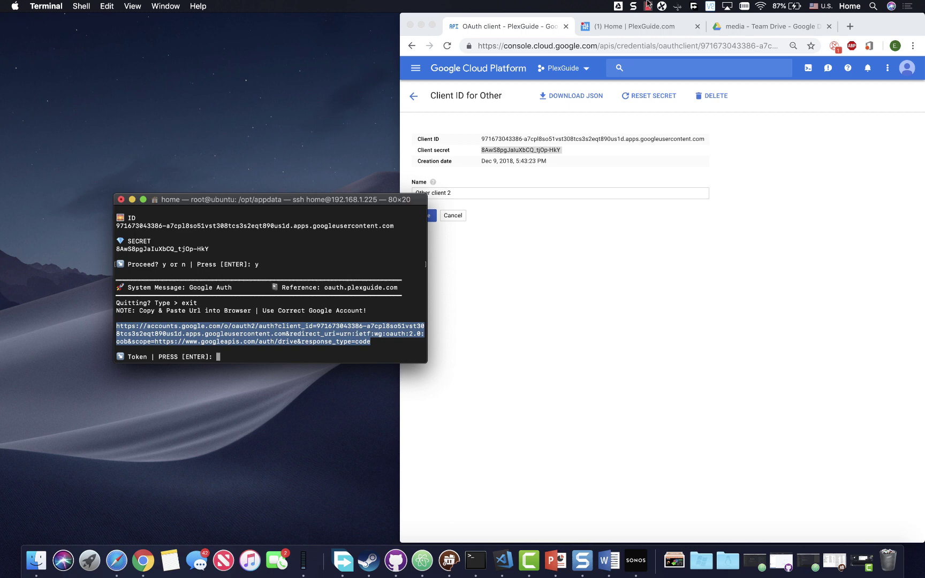
Step: Open the link in Chrome, complete sign-in, and select the resulting authorization code
click(648, 5)
click(657, 31)
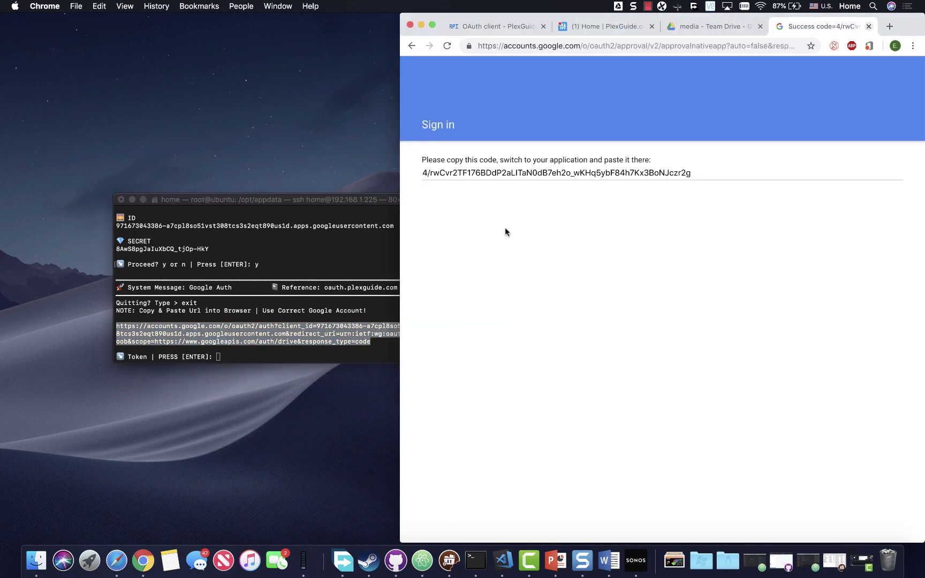
click(511, 180)
Step: Copy the authorization code from Chrome and paste it at PG Clone's token prompt to pass validation
right_click(510, 180)
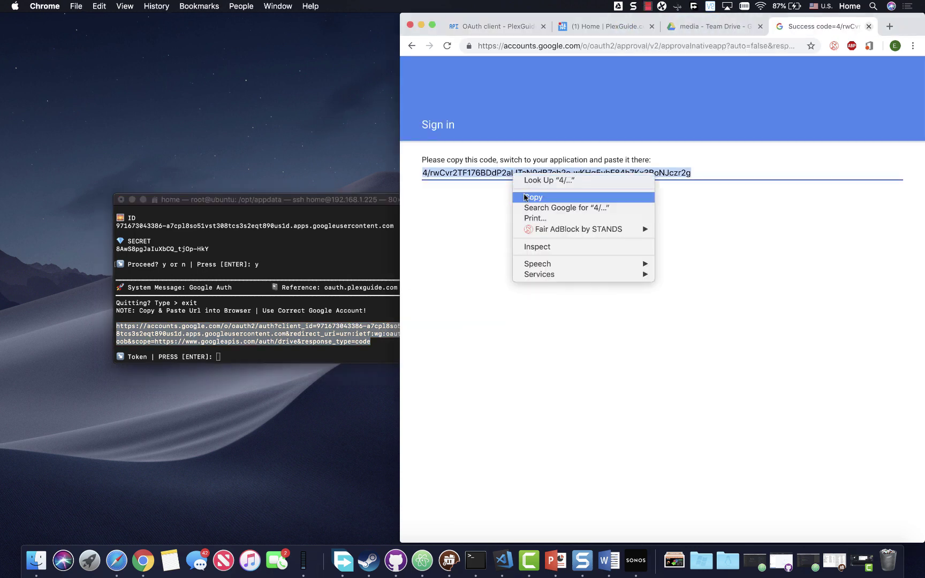
click(527, 198)
click(242, 360)
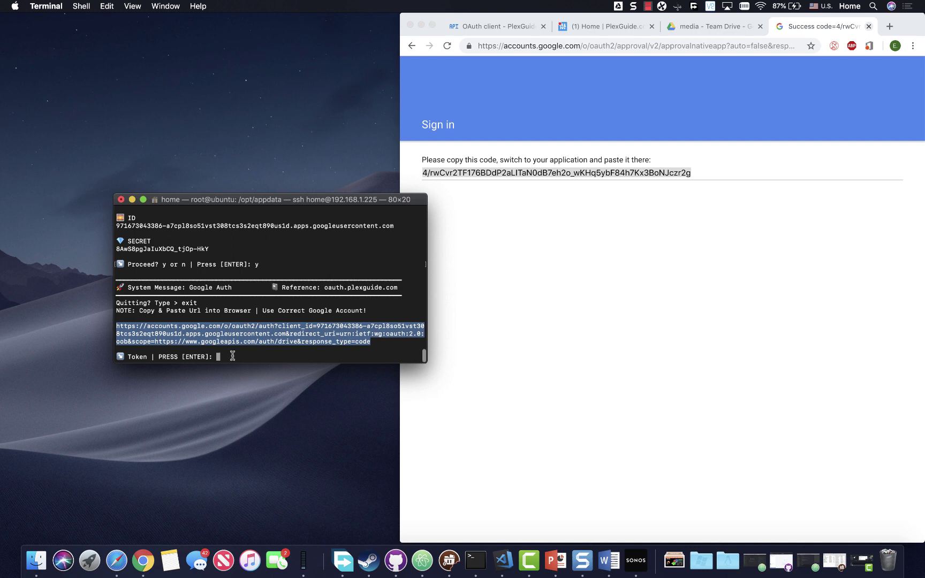
right_click(233, 359)
click(254, 371)
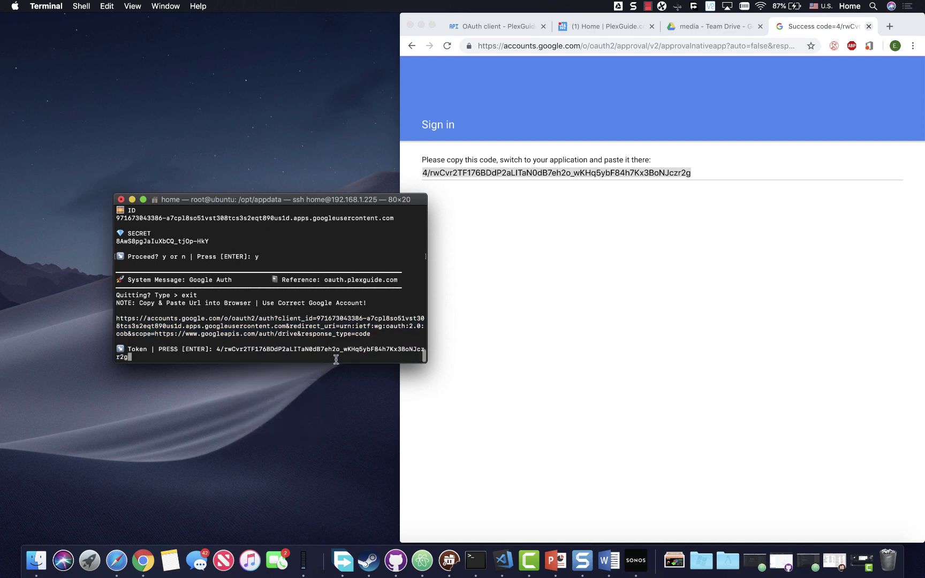
key(Return)
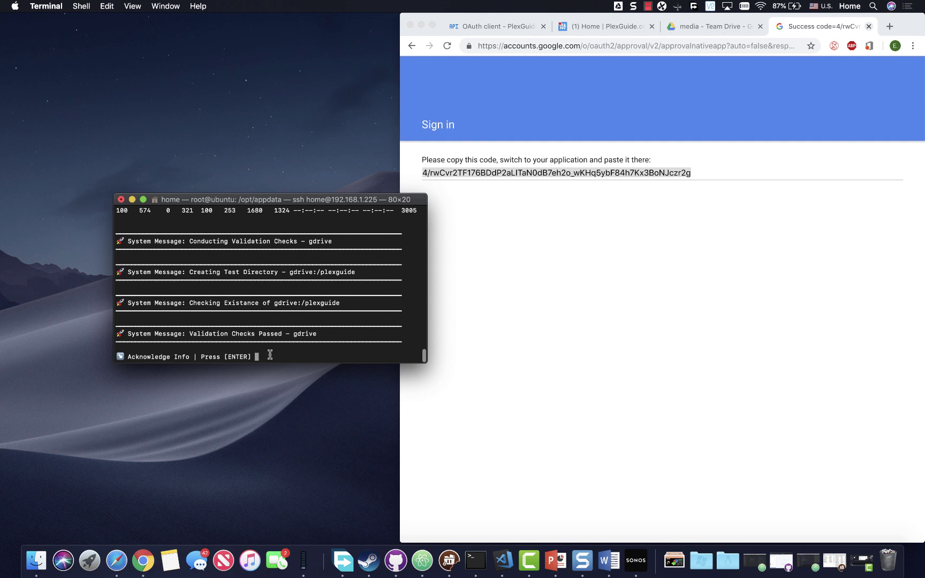
key(Return)
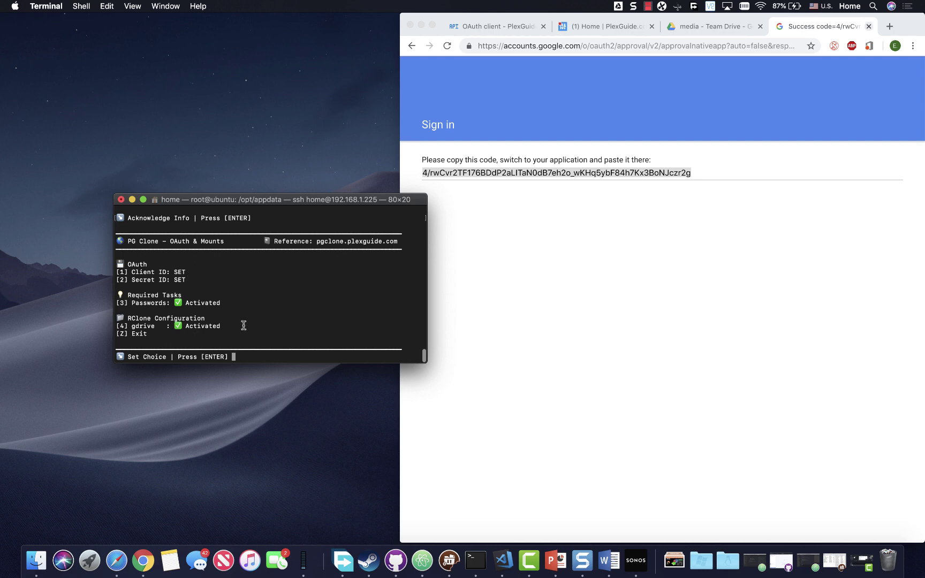
Step: Enter z to leave OAuth & Mounts for the PG Clone main menu
text(z)
key(Return)
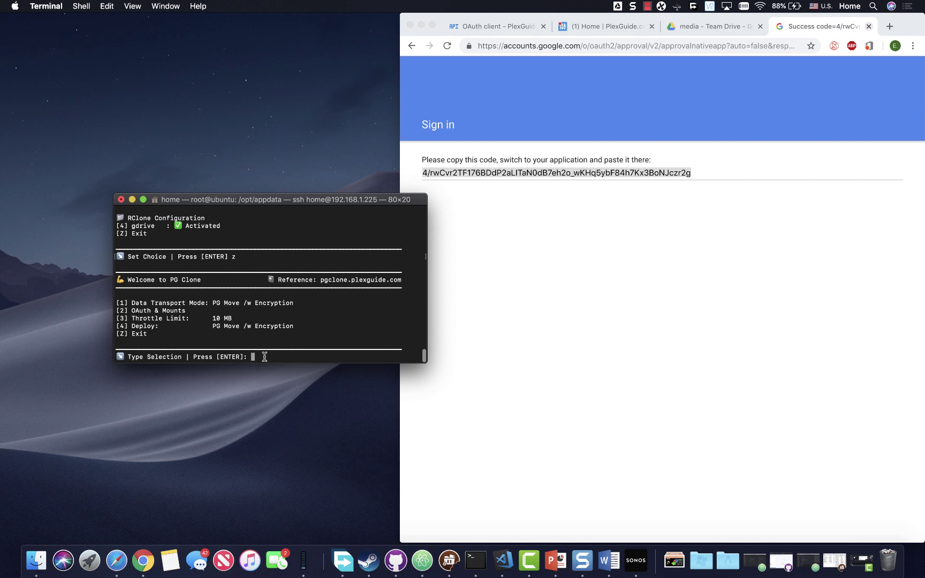
Step: Deploy PG Move with encryption via option 4, then enter z to leave the PG Clone menu
text(4)
key(Return)
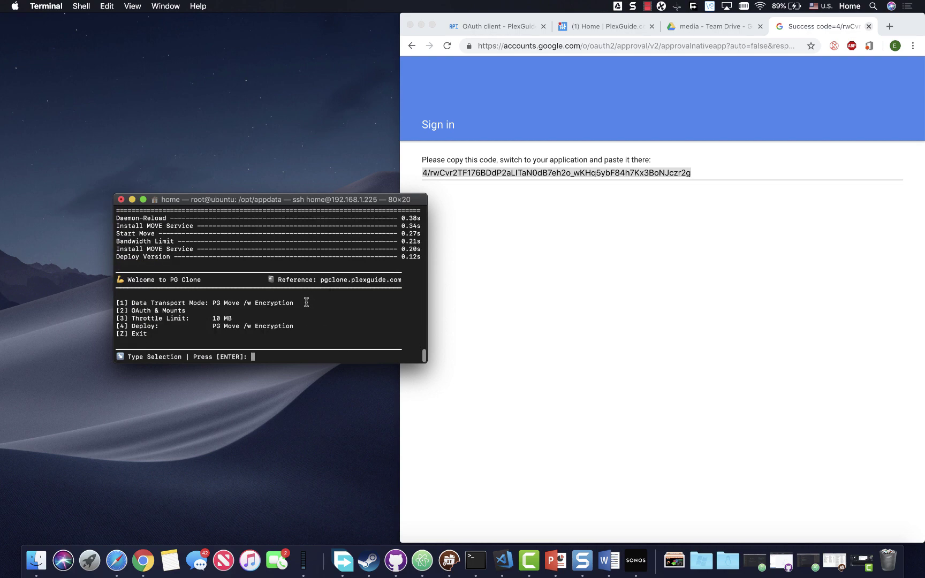
text(z)
key(Return)
Step: Exit PlexGuide to the shell and change into /mnt/move
text(z)
key(Return)
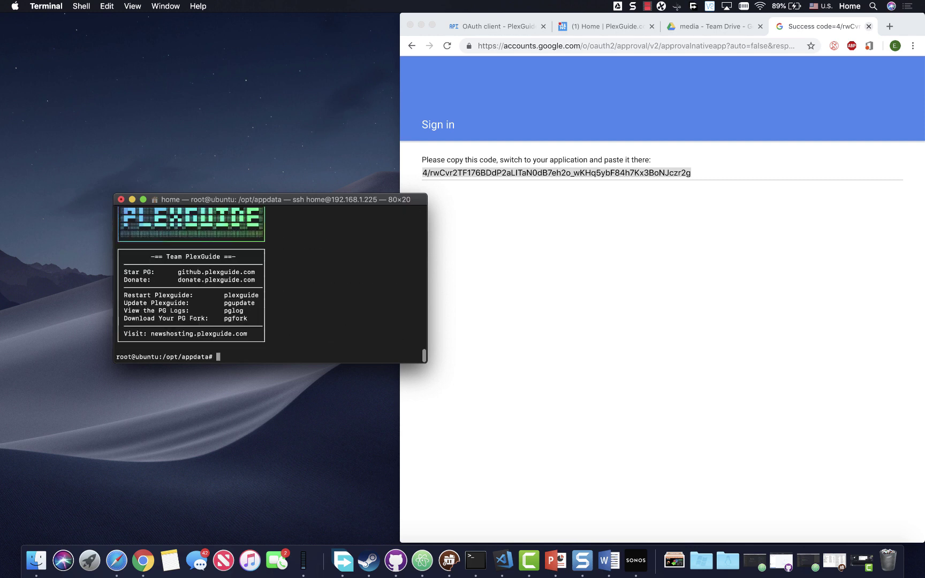
text(cd /mnt/move)
key(Return)
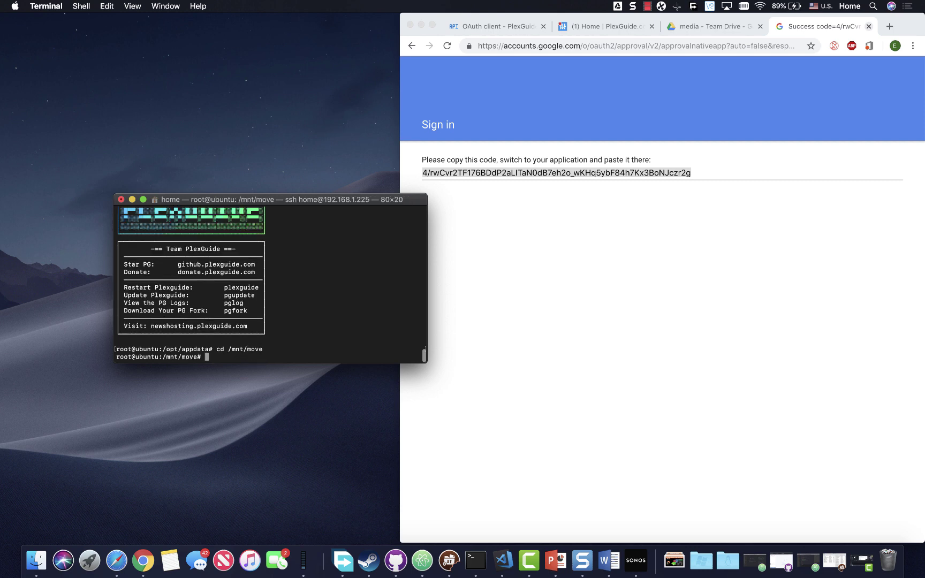
Step: Create manbearpigisonthemove.txt with touch and verify it with ls -la
text(touch manbearpigisonthemove.tx)
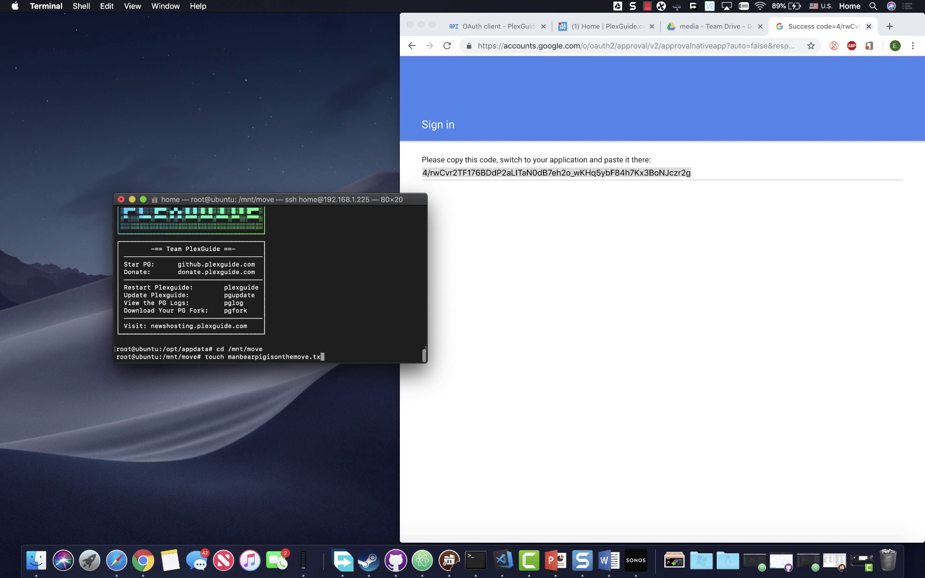
text(t)
key(Return)
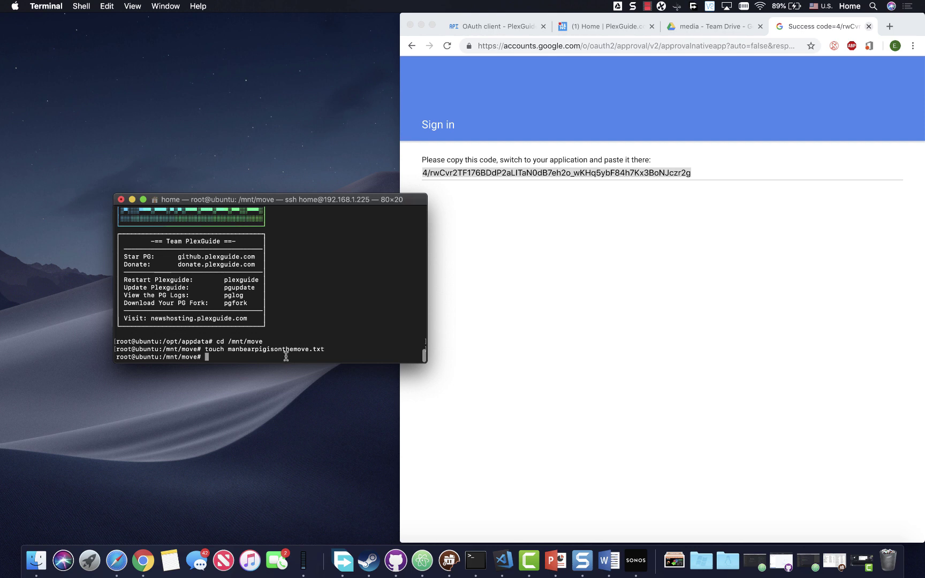
text(ls -la)
key(Return)
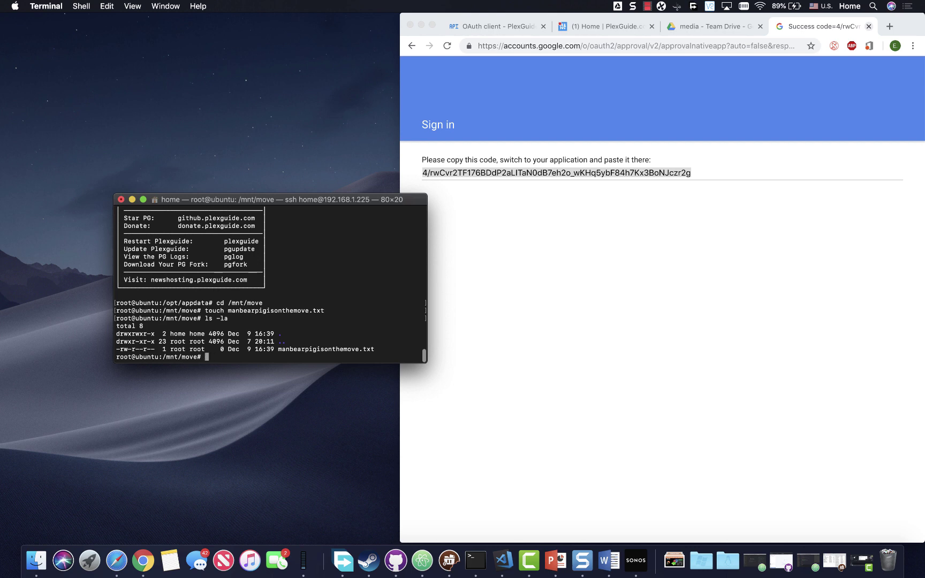
Step: Check the move service status with smove, then close the status output
text(smove)
key(Return)
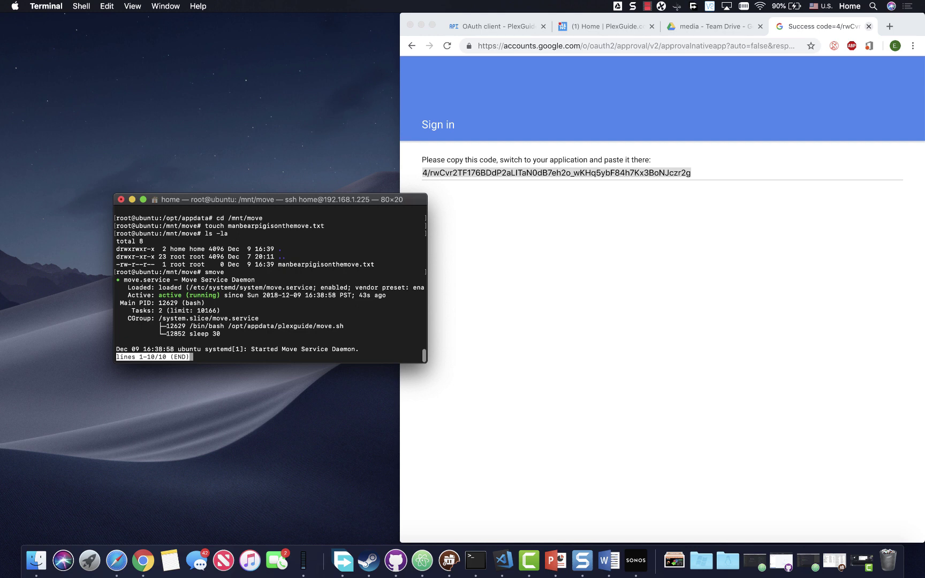
key(q)
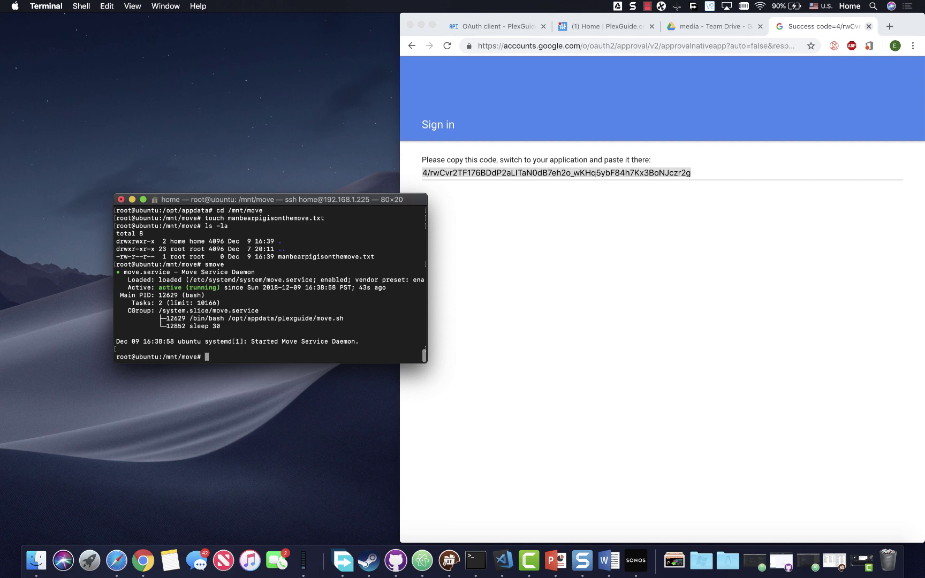
Step: Review the move.service configuration file in nano with nmove, then exit back to the shell
text(nmove)
key(Return)
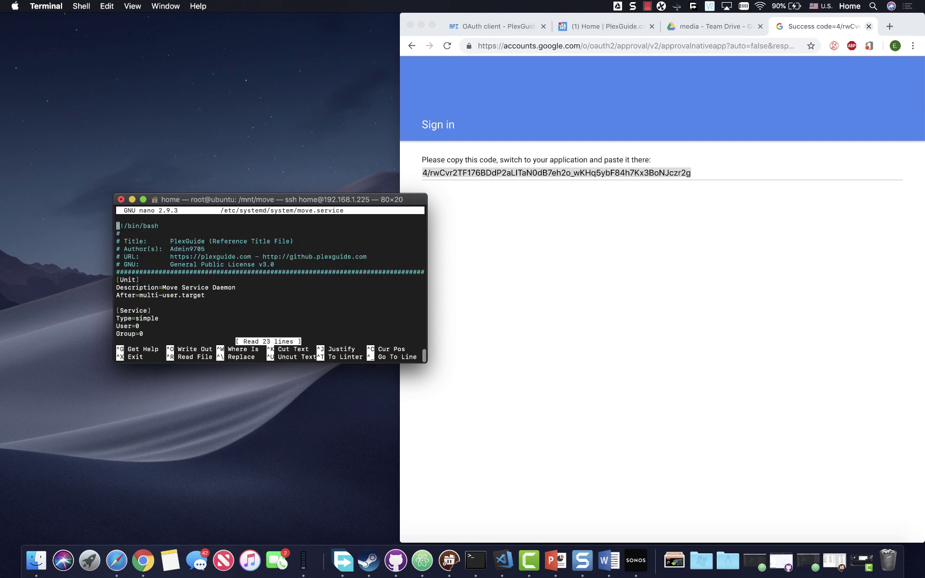
key(Down)
key(Down)
key(Down)
key(Down)
key(Down)
key(Down)
key(Down)
key(Down)
key(Down)
key(Down)
key(Down)
key(Down)
key(Down)
key(Down)
key(Down)
key(Down)
key(Down)
key(Down)
key(Down)
key(Right)
key(Right)
key(Right)
key(Right)
key(Right)
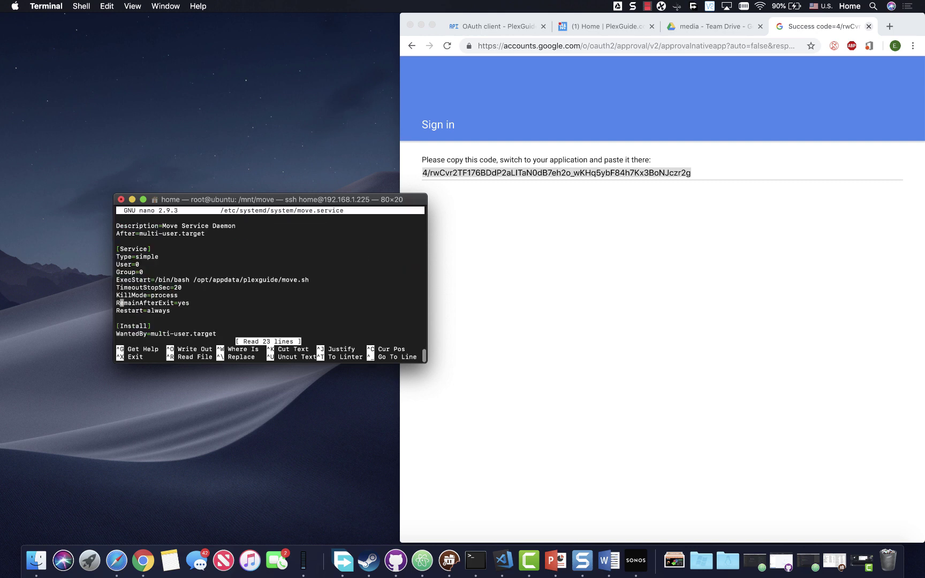
key(Down)
key(Down)
key(Down)
key(Down)
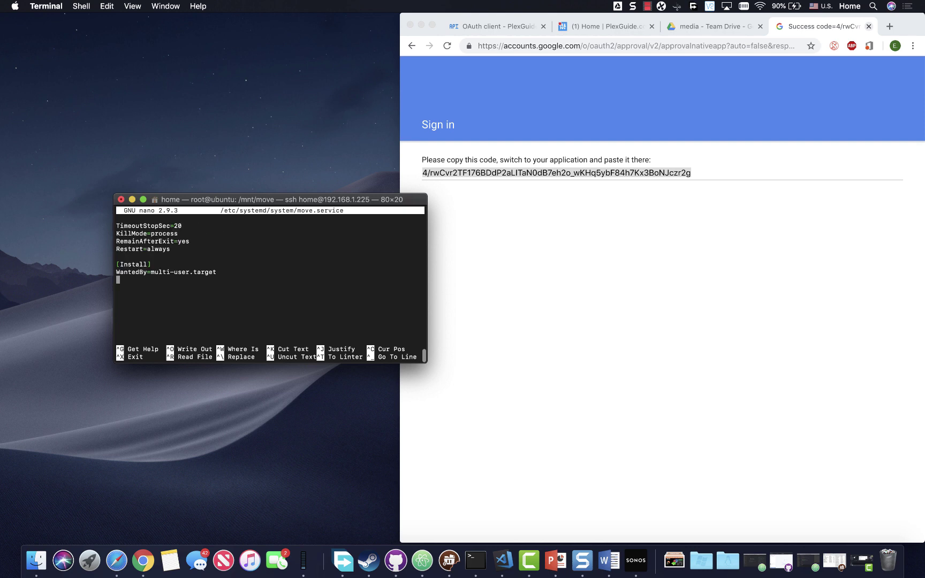
key(ctrl+x)
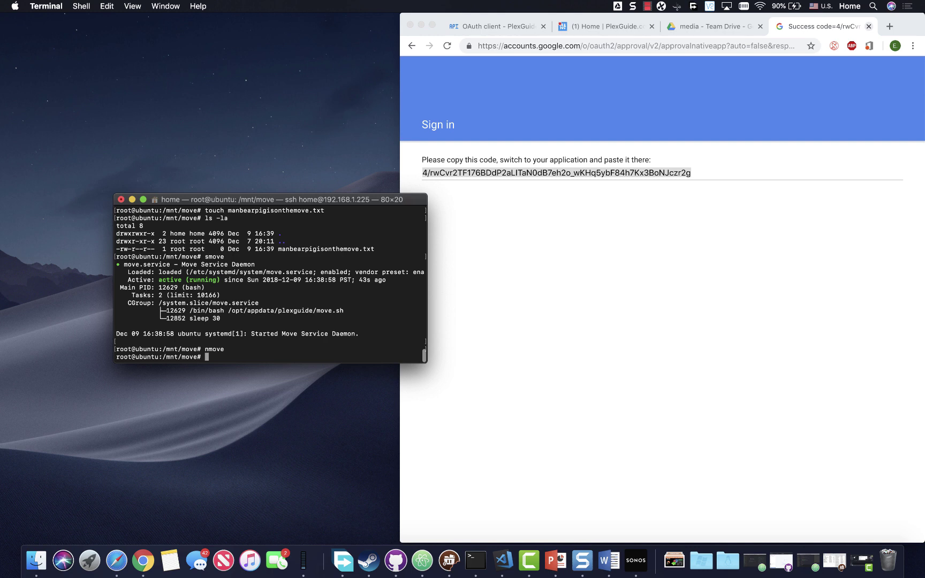
Step: Confirm /mnt/move is empty, then bring up the media Team Drive page in Chrome
text(ls -la)
key(Return)
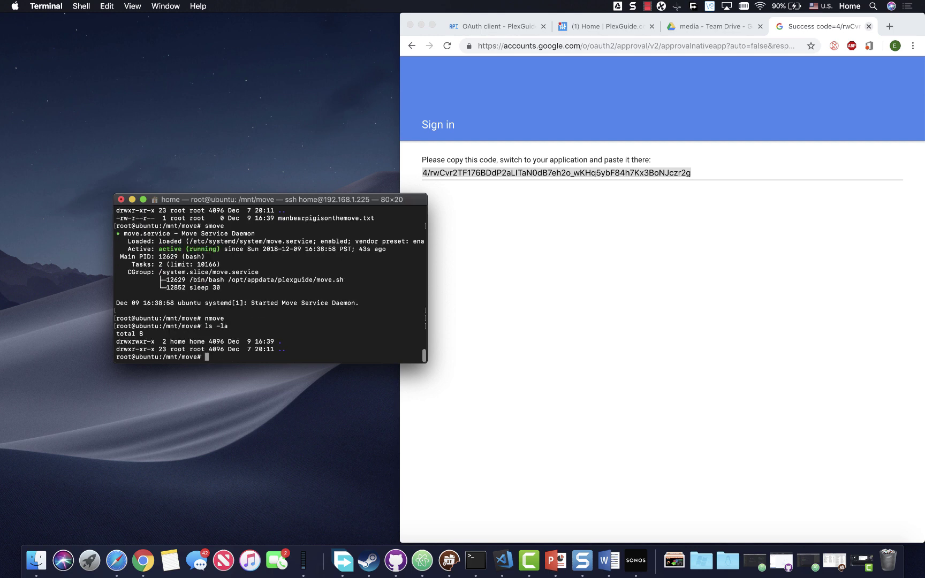
click(520, 222)
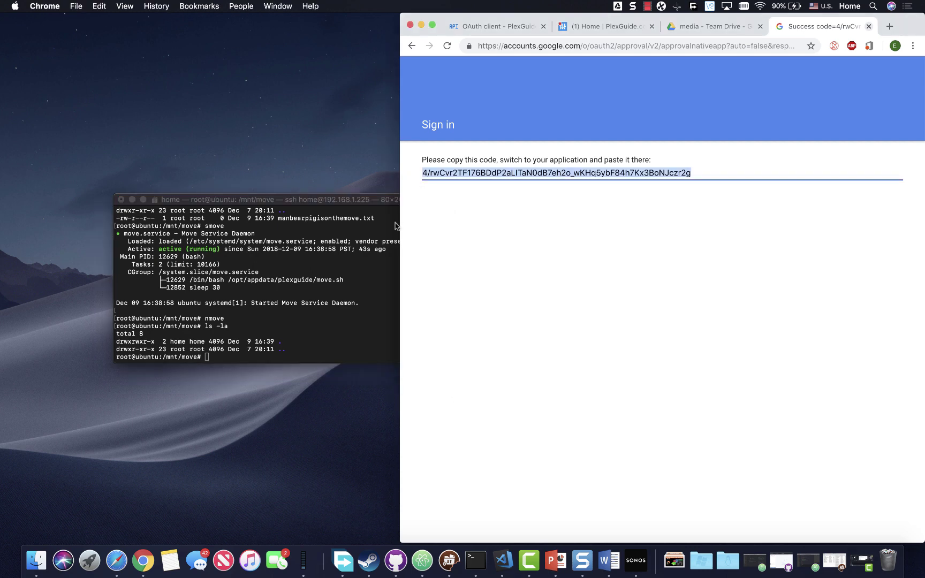
click(693, 29)
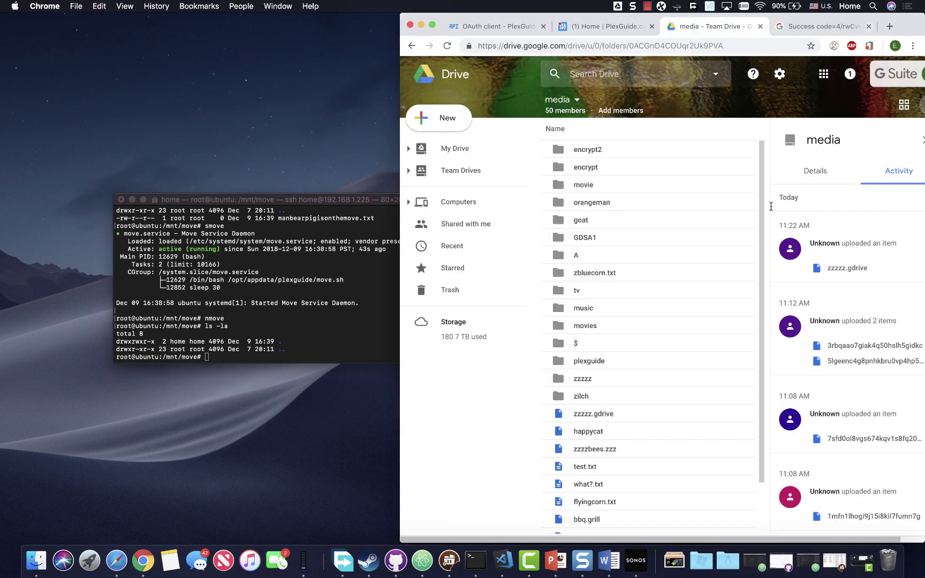
click(717, 47)
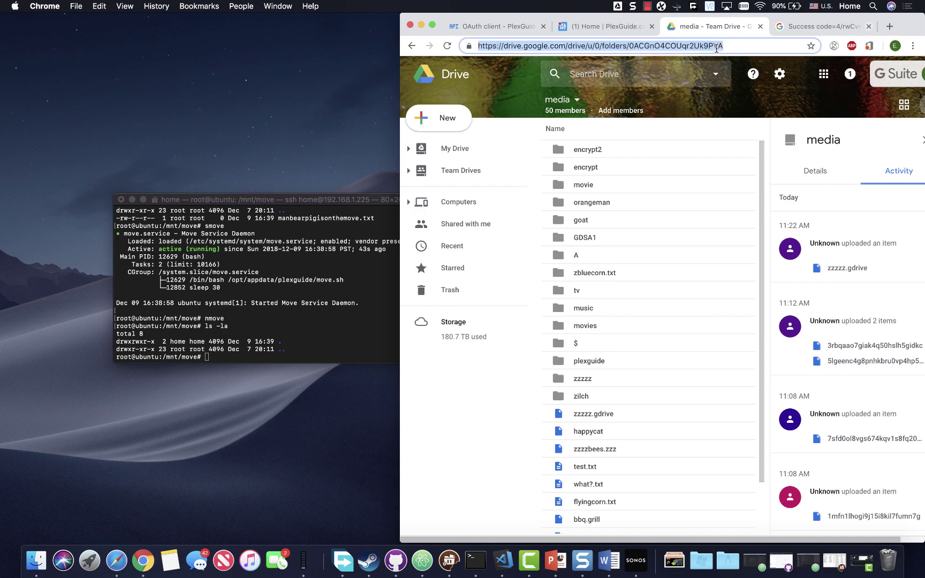
Step: Reopen the media Team Drive and check its activity feed for the zzzzz.gdrive upload
click(478, 171)
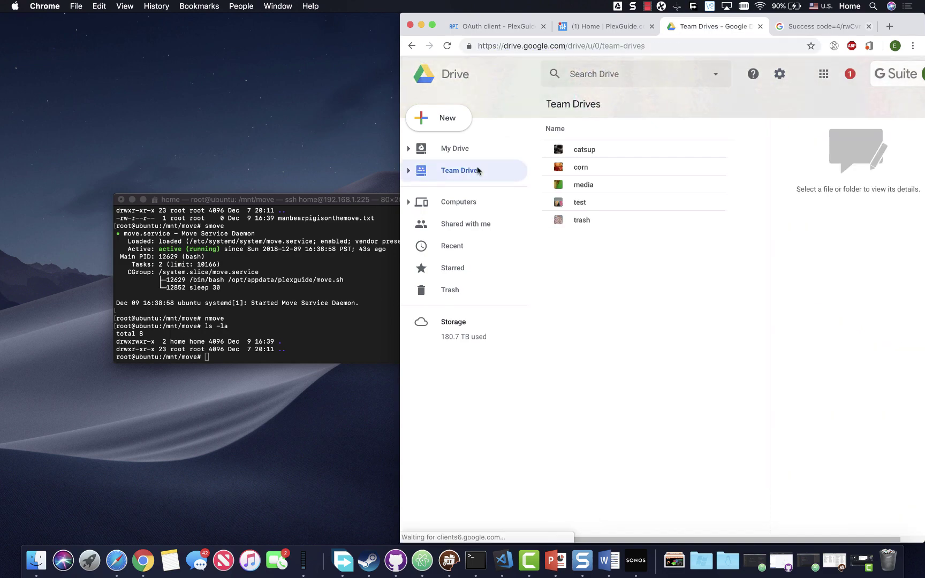
double_click(585, 185)
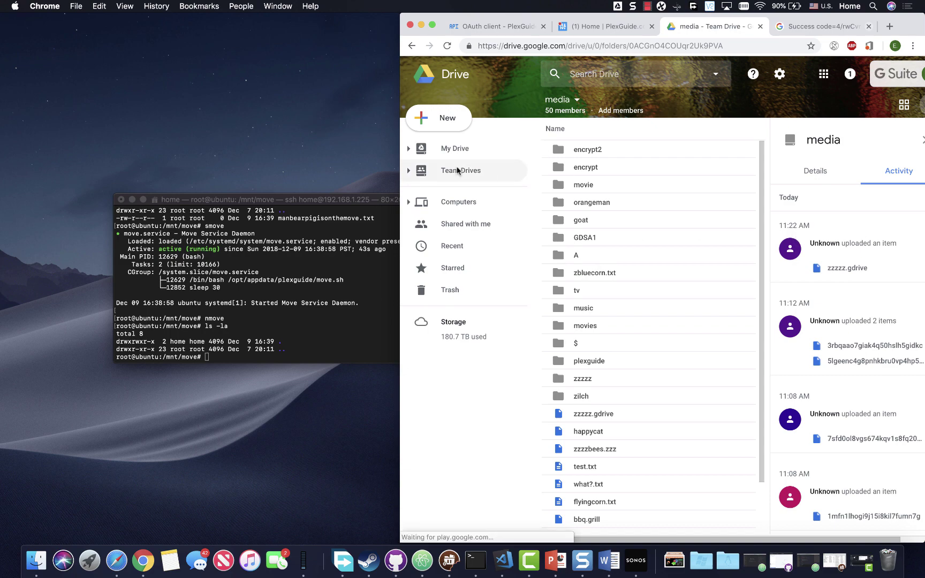
click(478, 171)
double_click(577, 183)
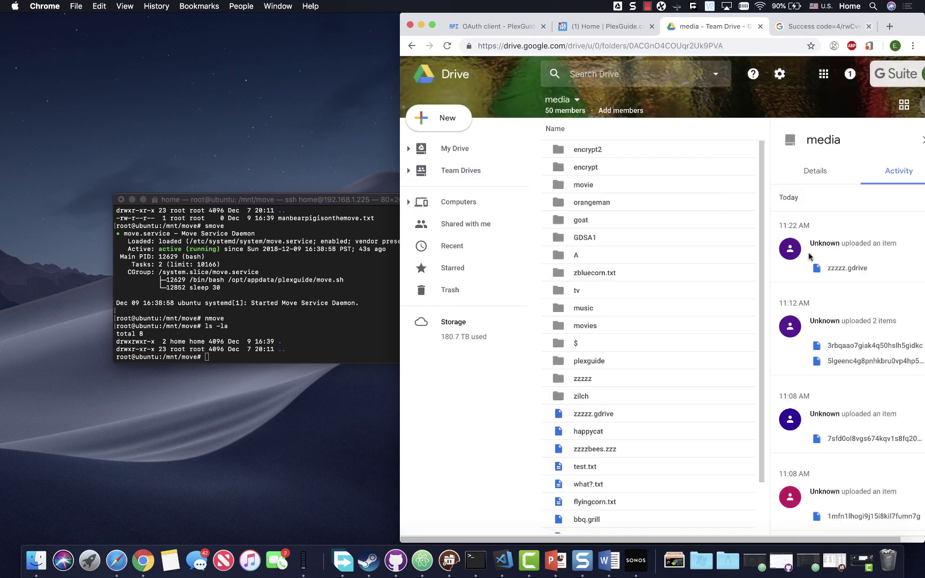
scroll(810, 257, down, 3)
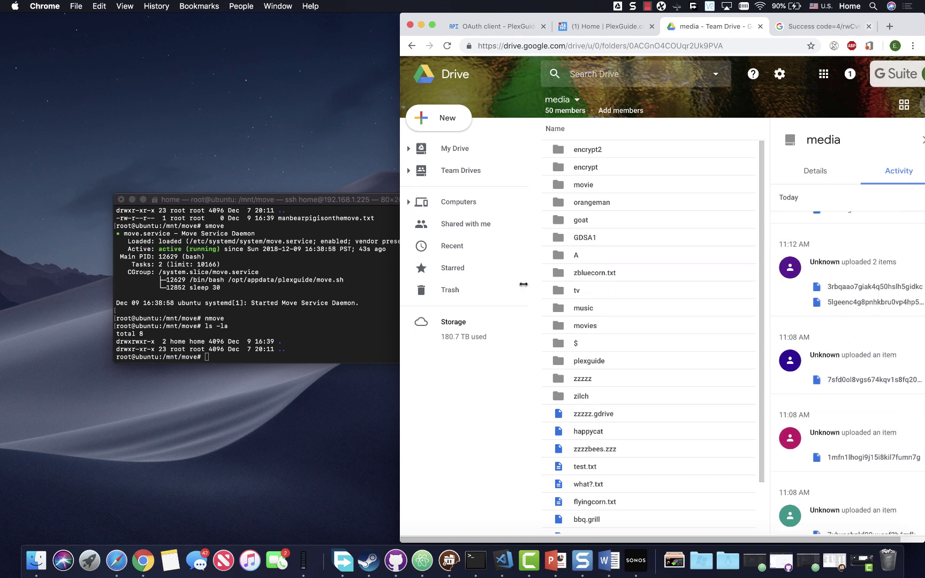
click(348, 317)
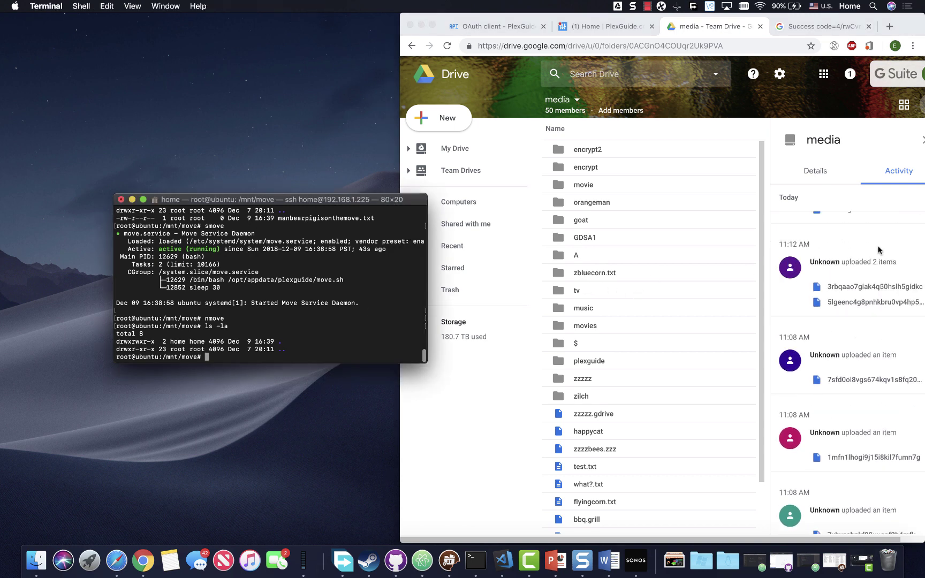
scroll(842, 244, up, 3)
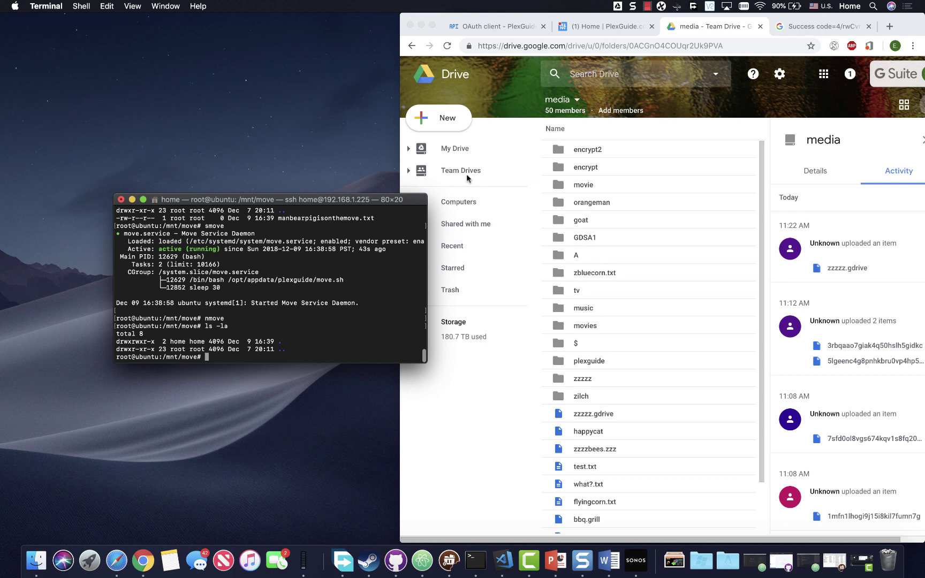
click(454, 150)
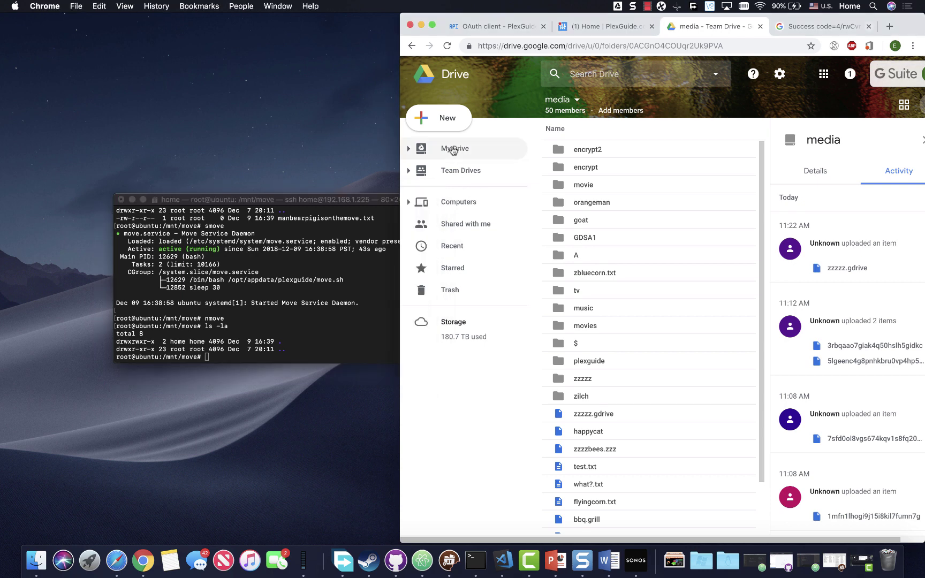
Step: Open My Drive's encrypt folder to see the scrambled-name files, then return to Terminal
click(454, 150)
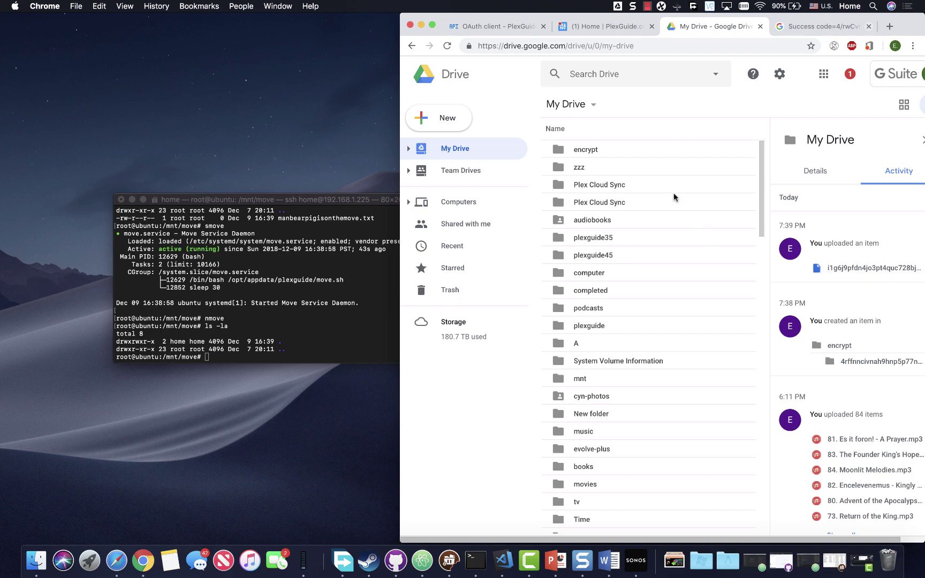
double_click(591, 150)
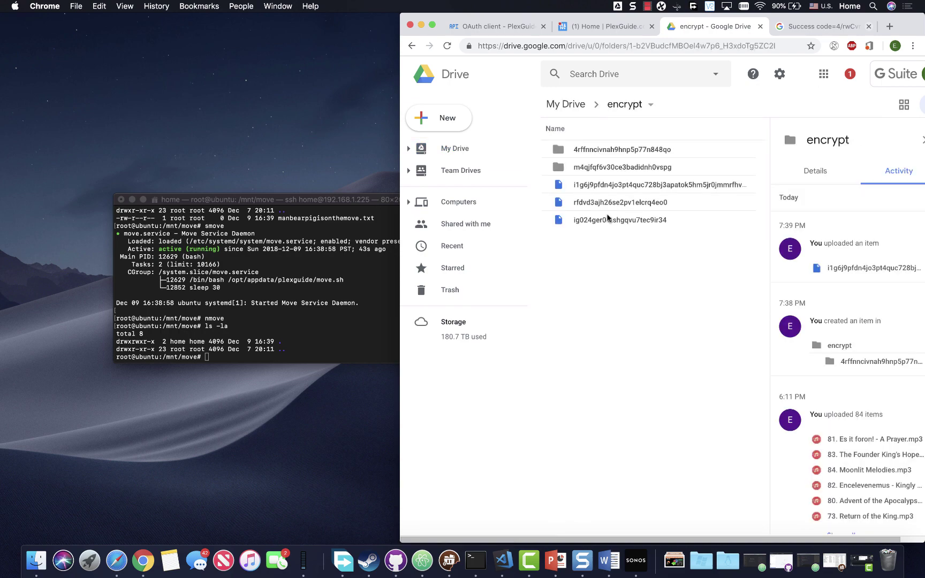
click(234, 321)
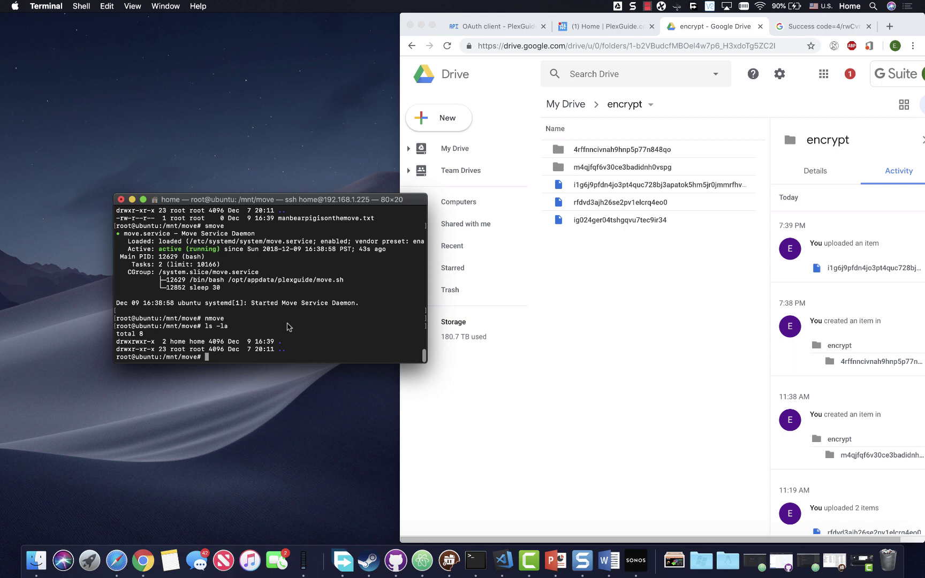
Step: Change into /mnt/gcrypt and list it, showing manbearpigisonthemove.txt and the plexguide folder
text(cd /mnt/gcrypt)
key(Return)
text(ls -la)
key(Return)
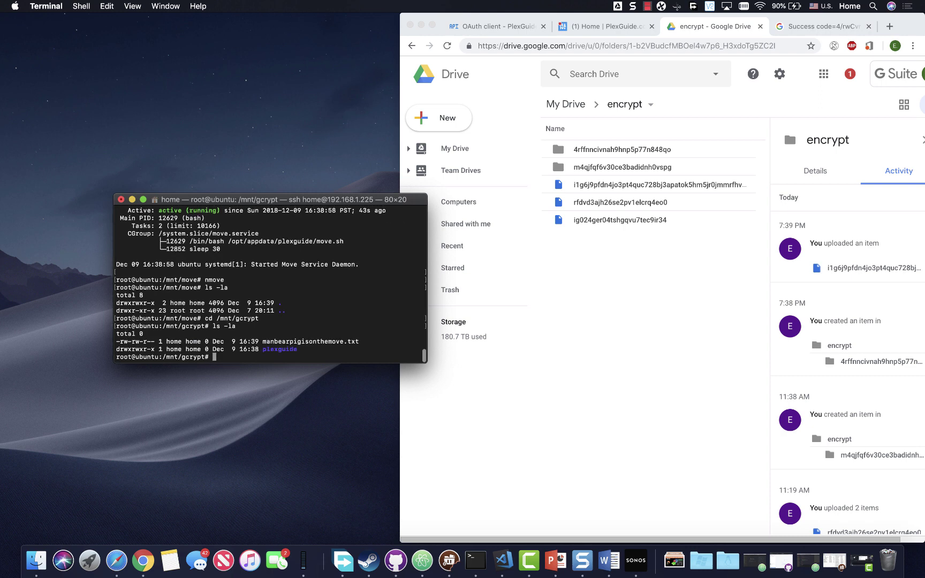